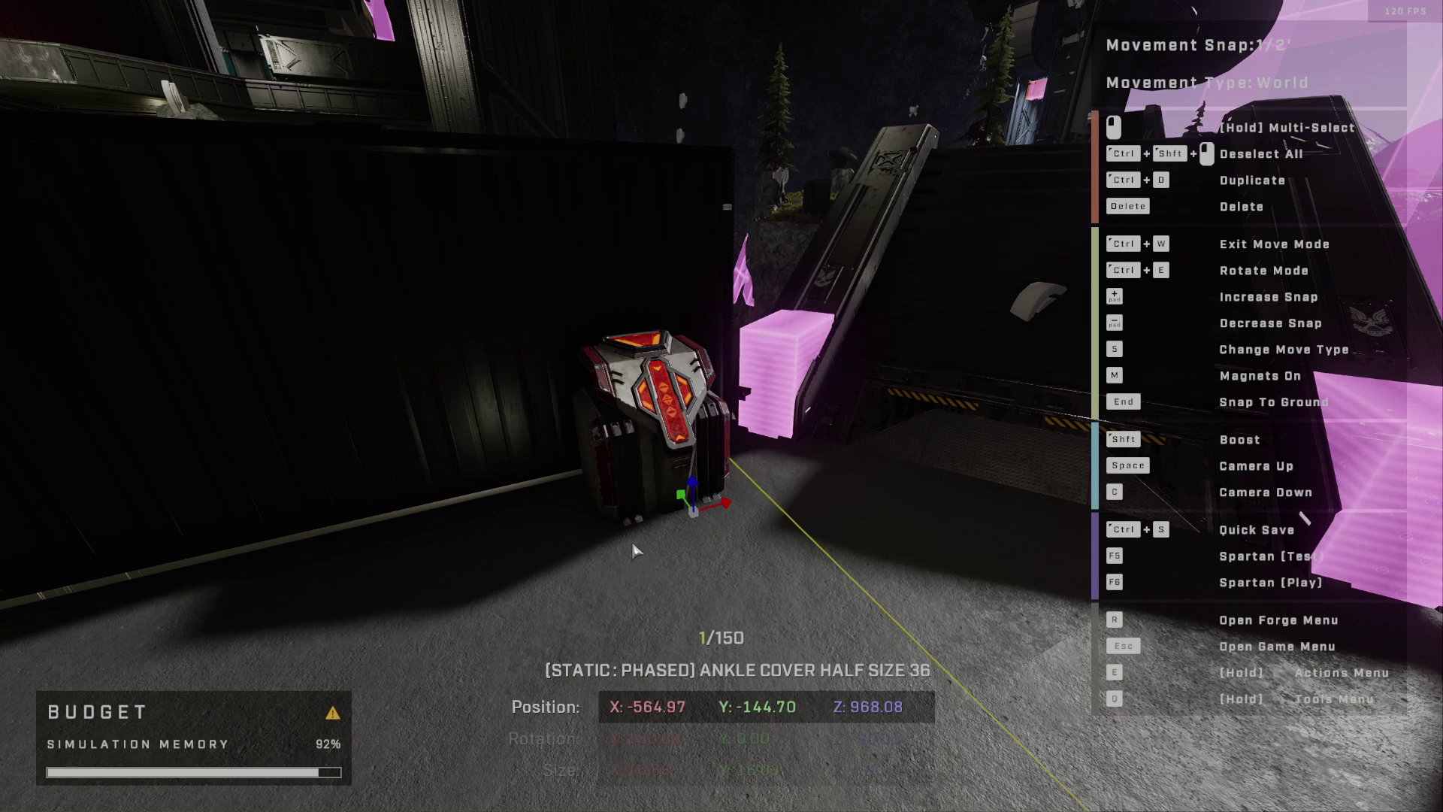
Step: Examine the Scripting category of the object browser for the available scriptable switches
right_drag(642, 549, 721, 405)
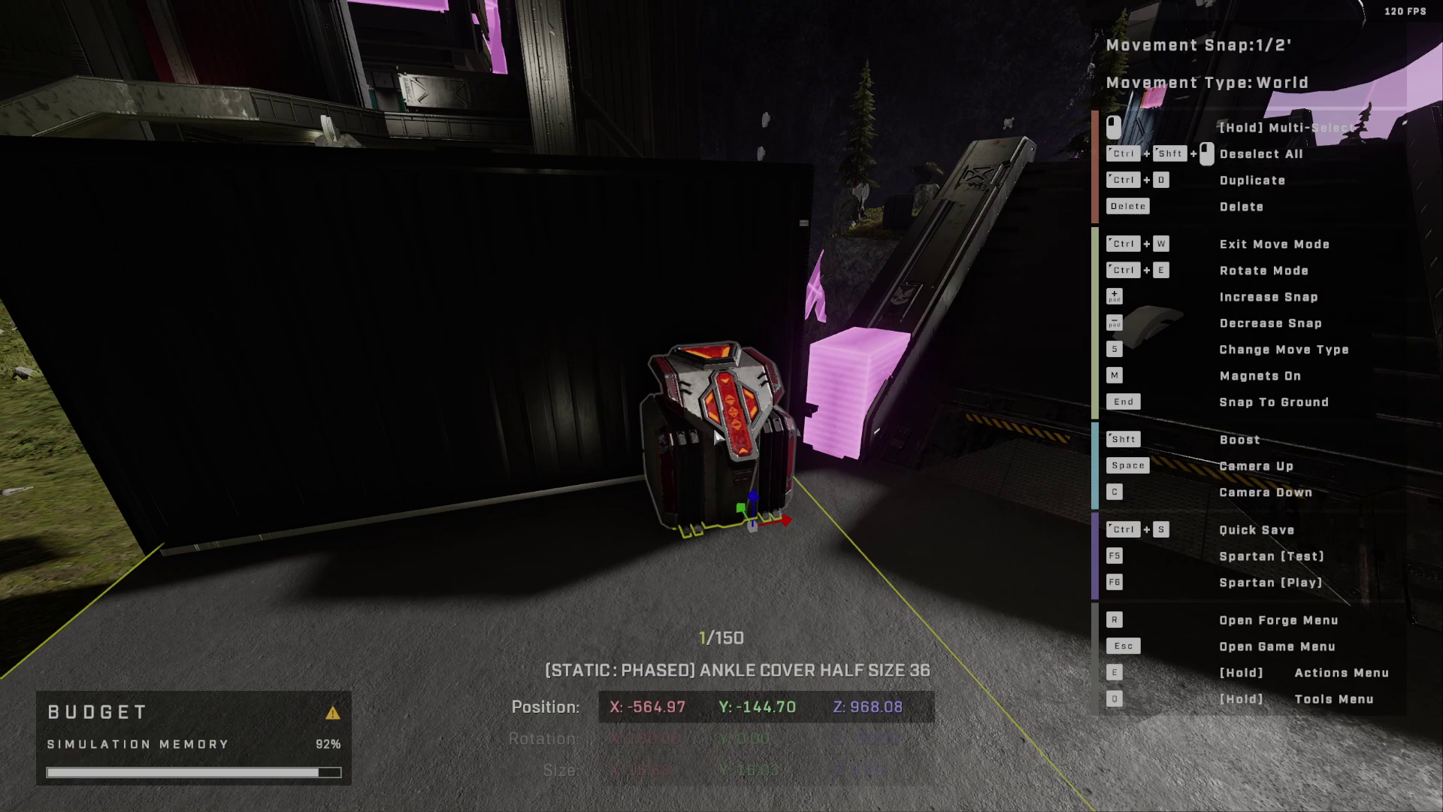
key(r)
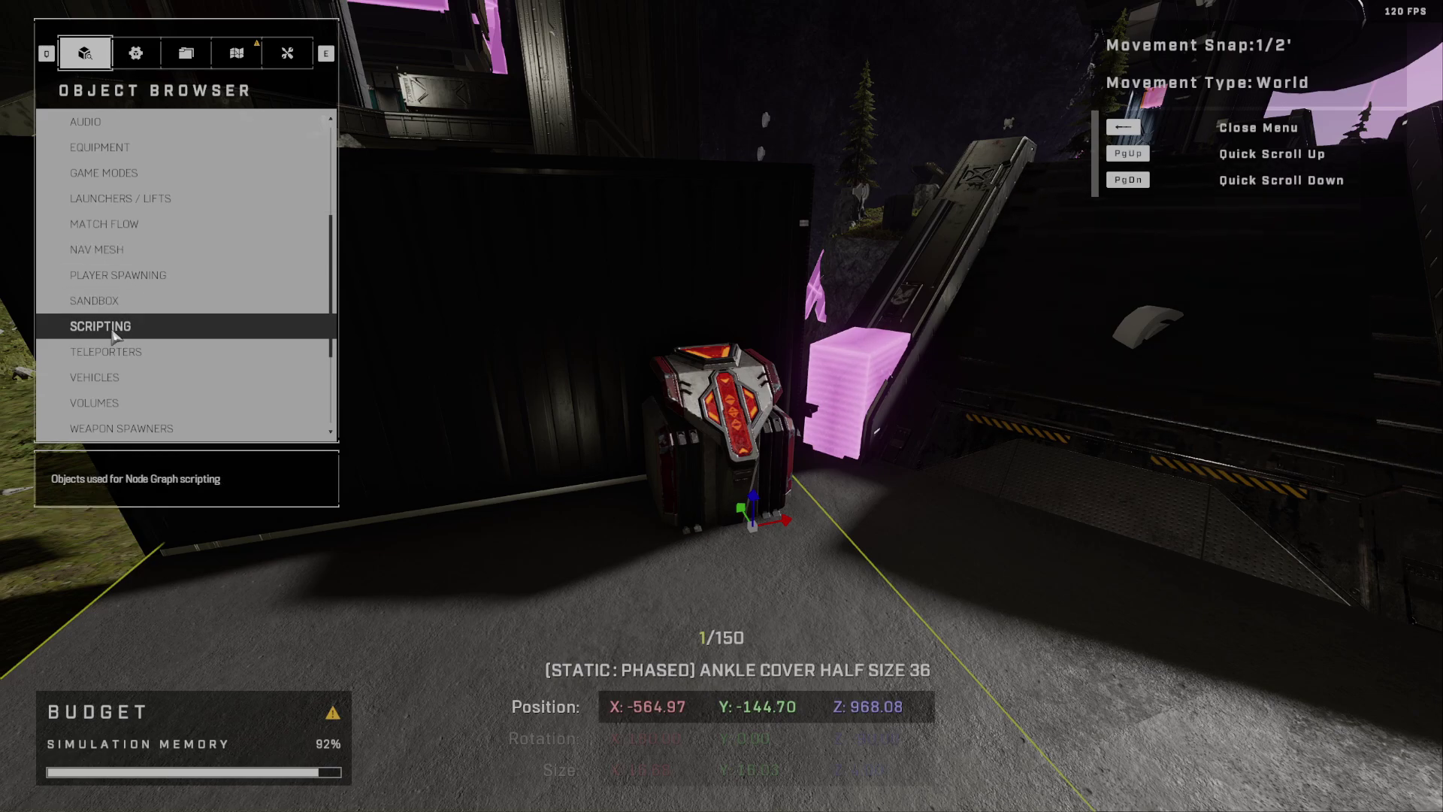
scroll(111, 331, up, 4)
scroll(106, 315, down, 6)
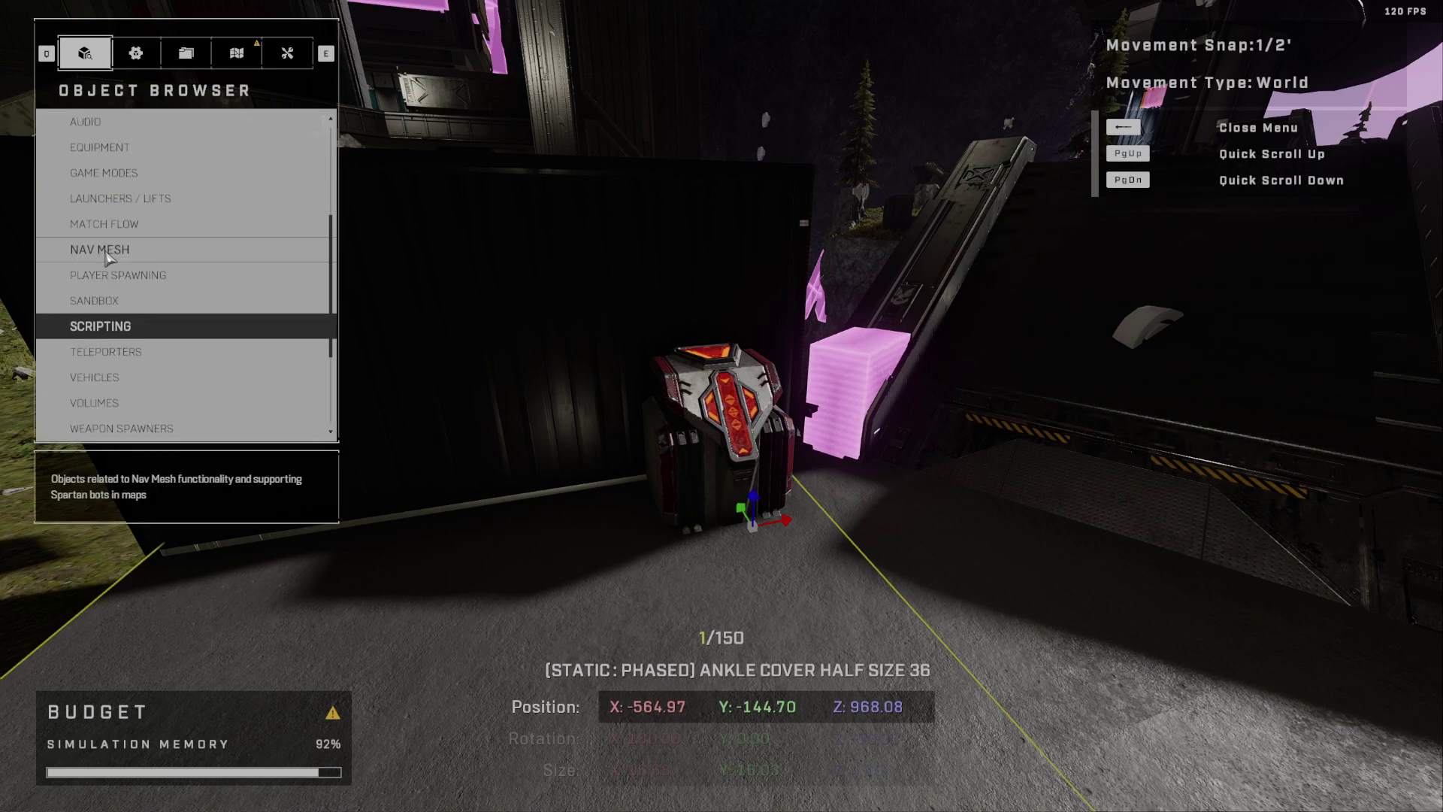
click(105, 280)
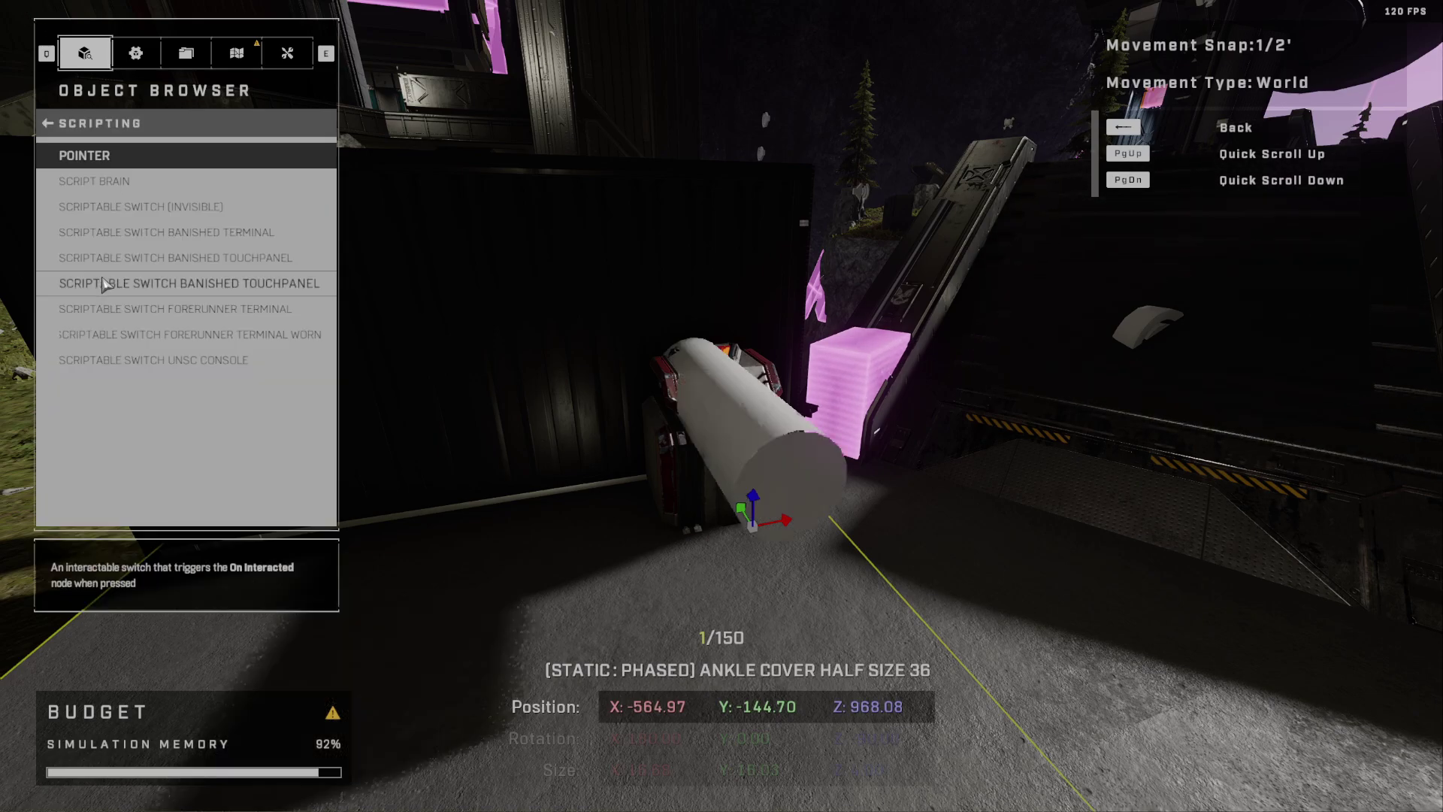
click(45, 125)
click(126, 54)
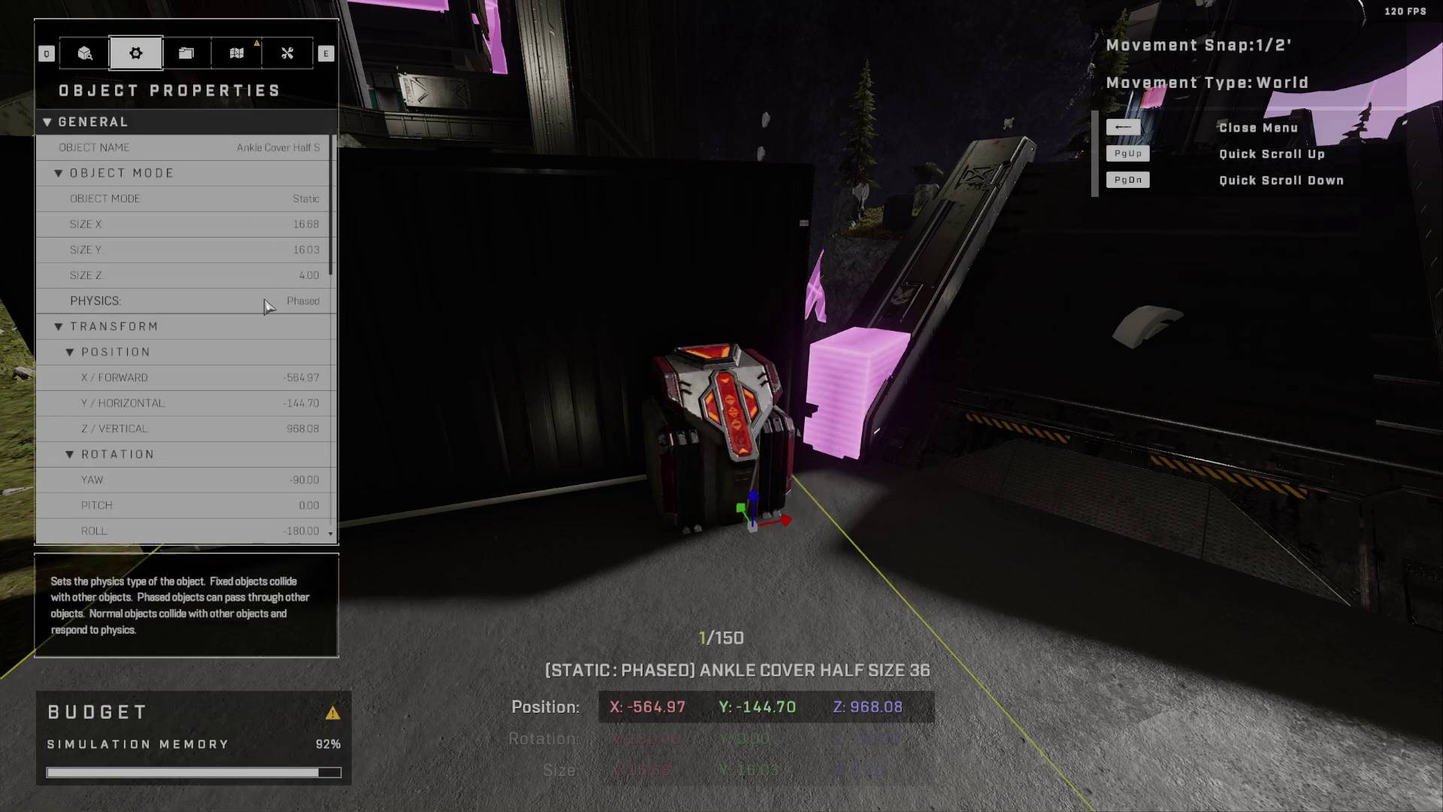
scroll(274, 332, down, 15)
scroll(288, 366, down, 2)
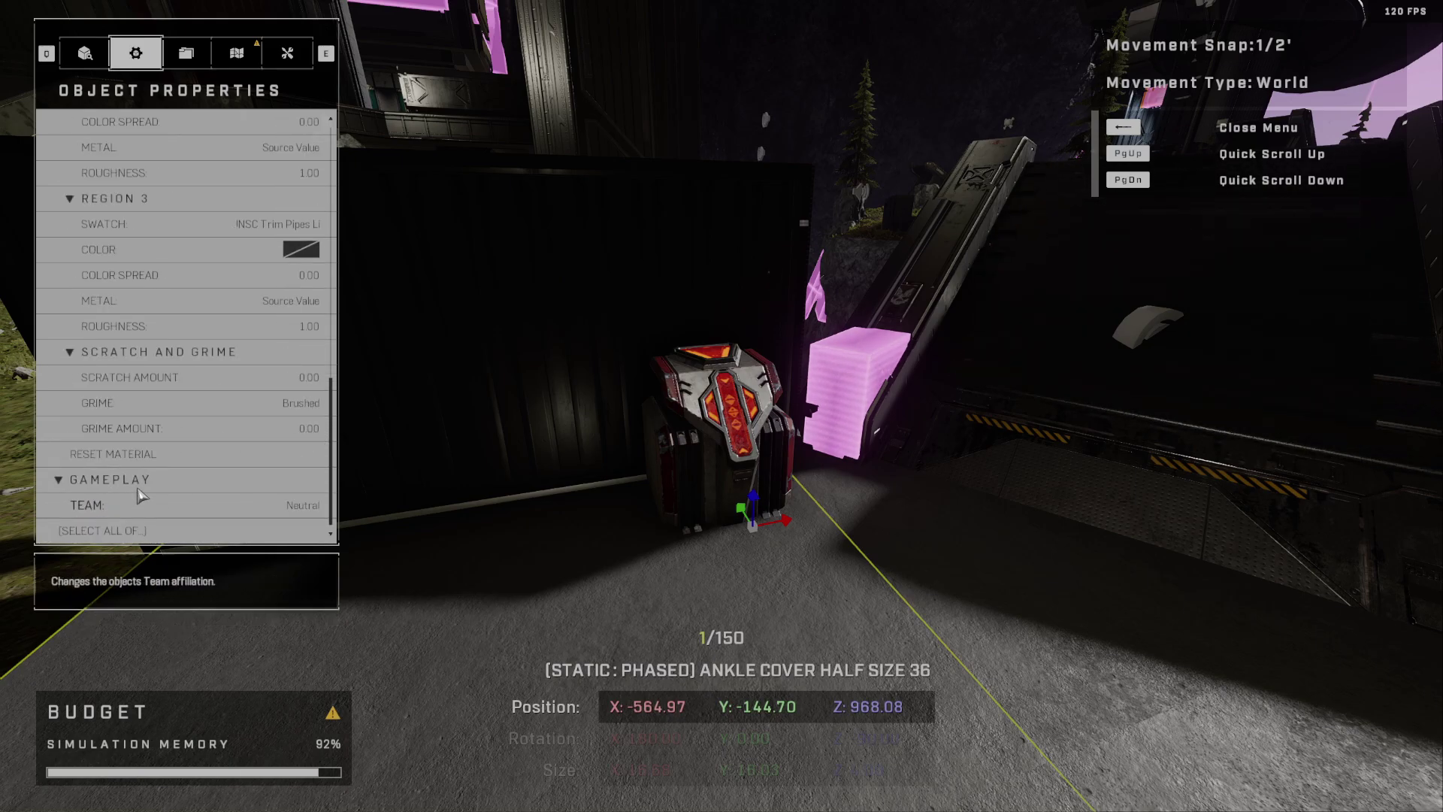
key(BackSpace)
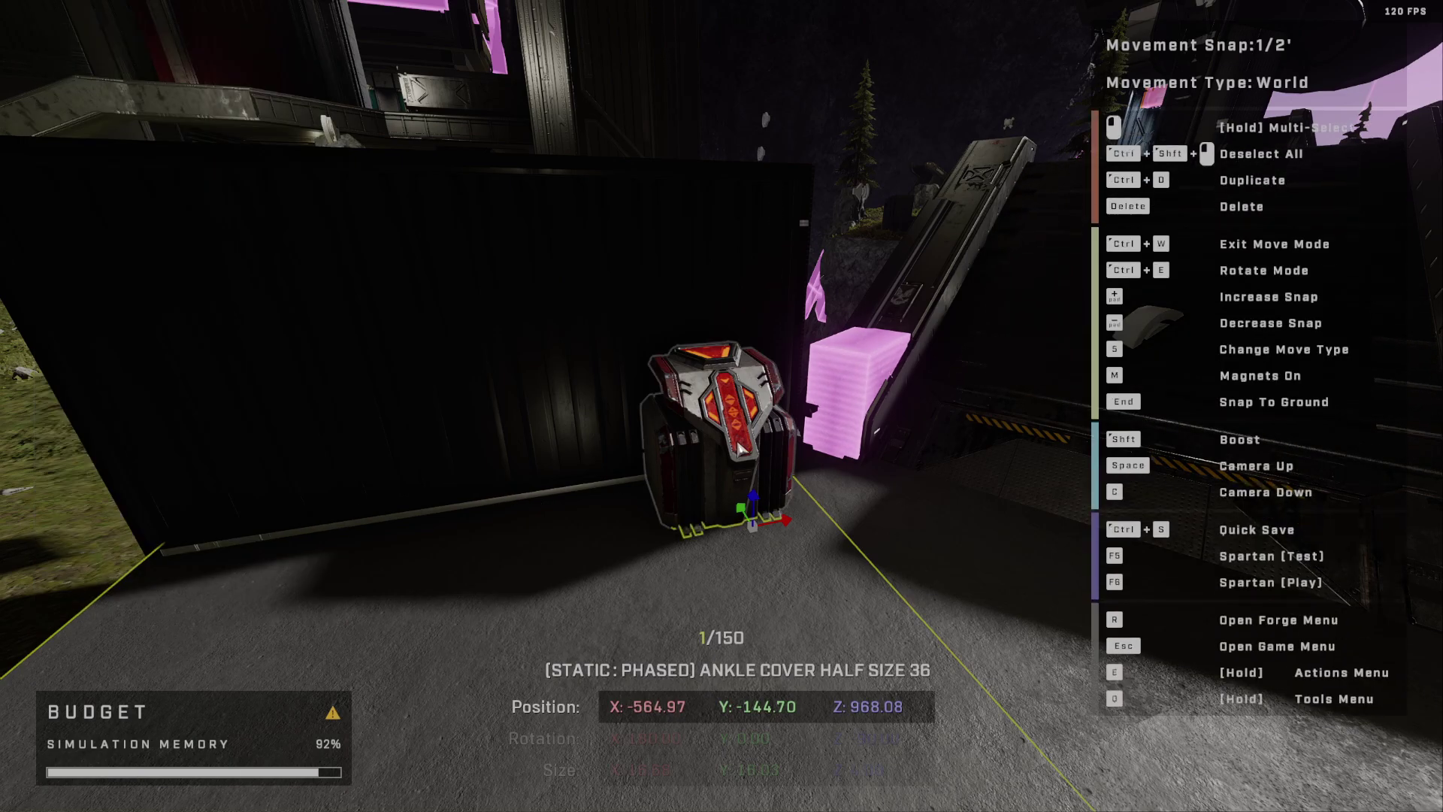
Step: Select the Scriptable Switch Banished Terminal and examine its advanced properties and internal and external channel settings
click(741, 448)
key(r)
scroll(248, 376, down, 6)
scroll(248, 350, up, 12)
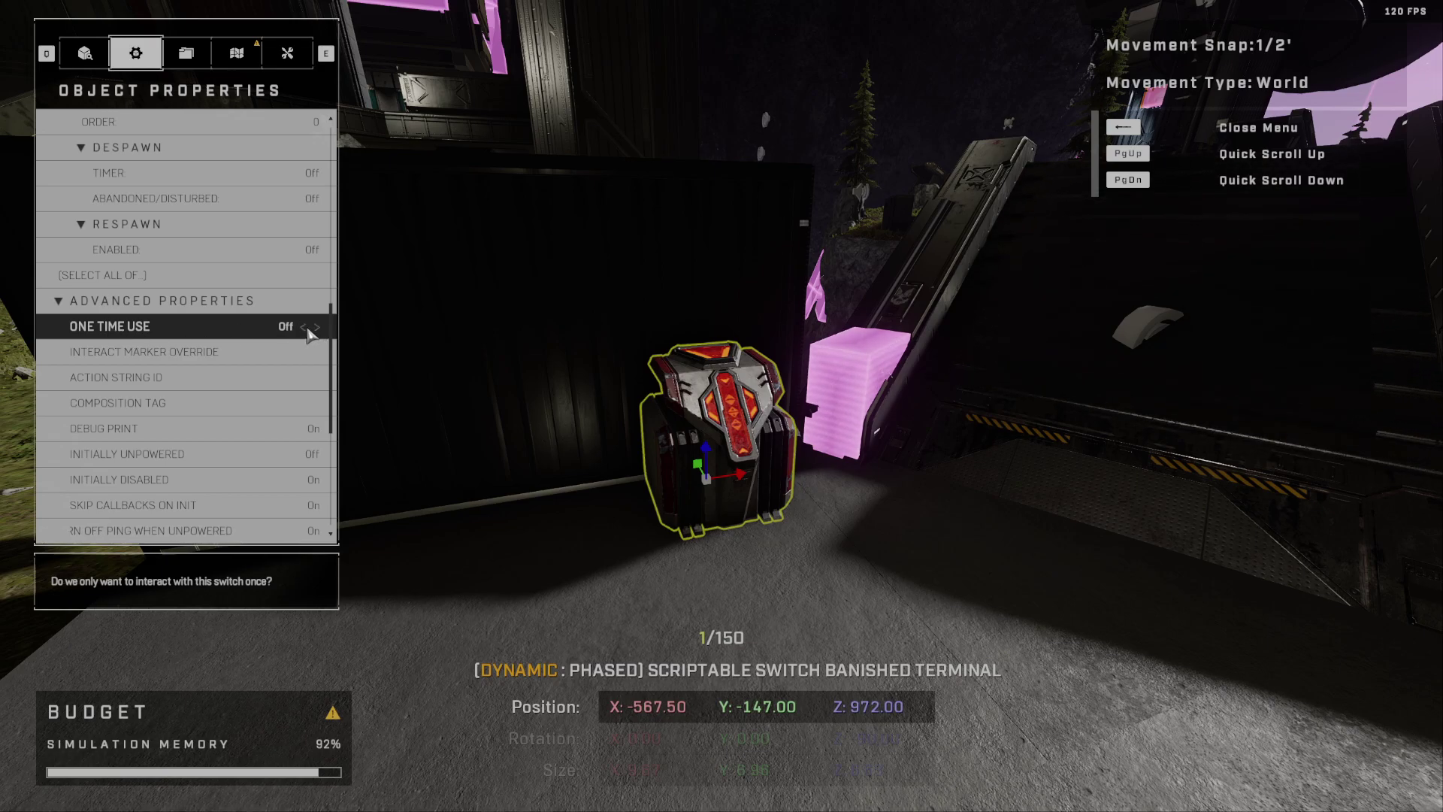
scroll(283, 377, down, 3)
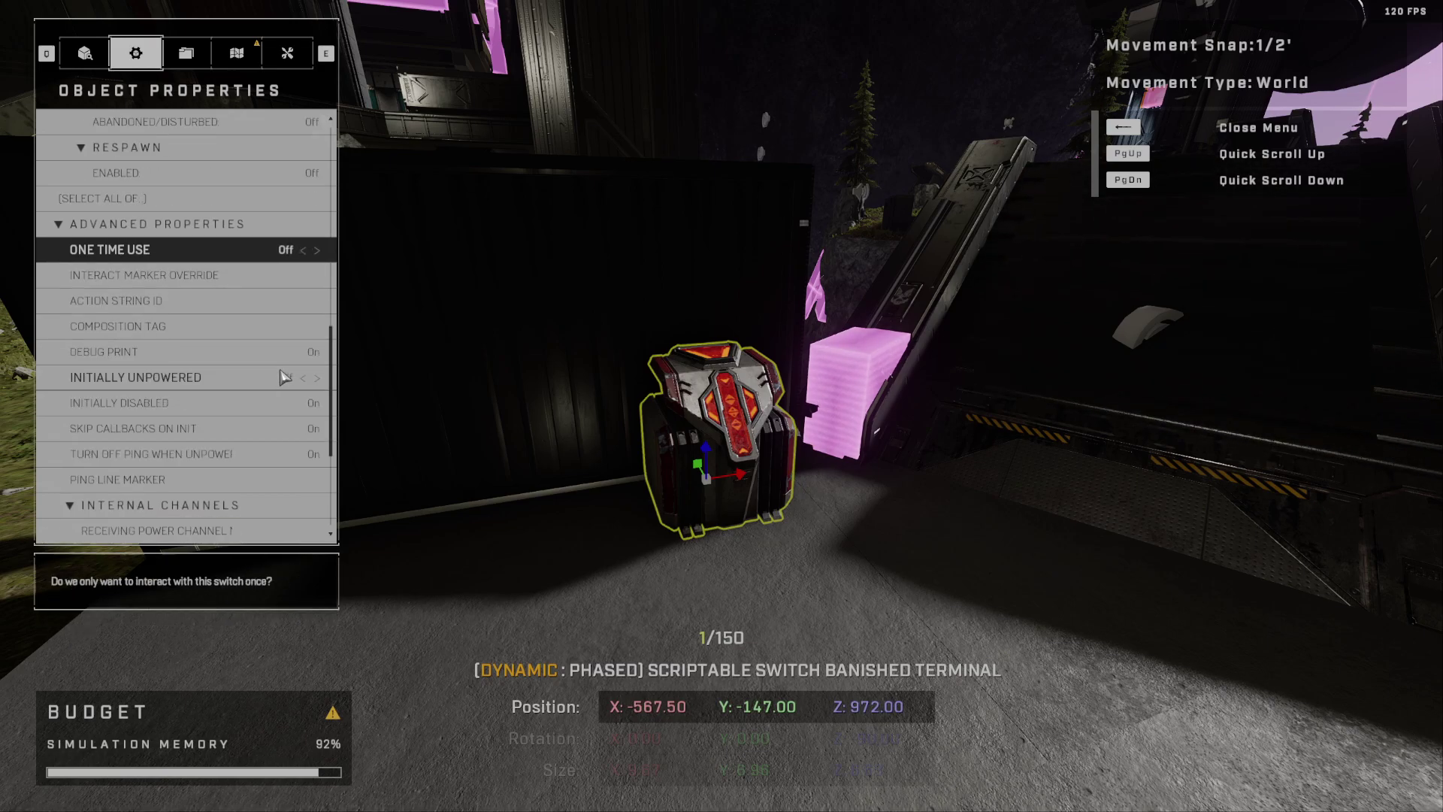
scroll(283, 373, down, 2)
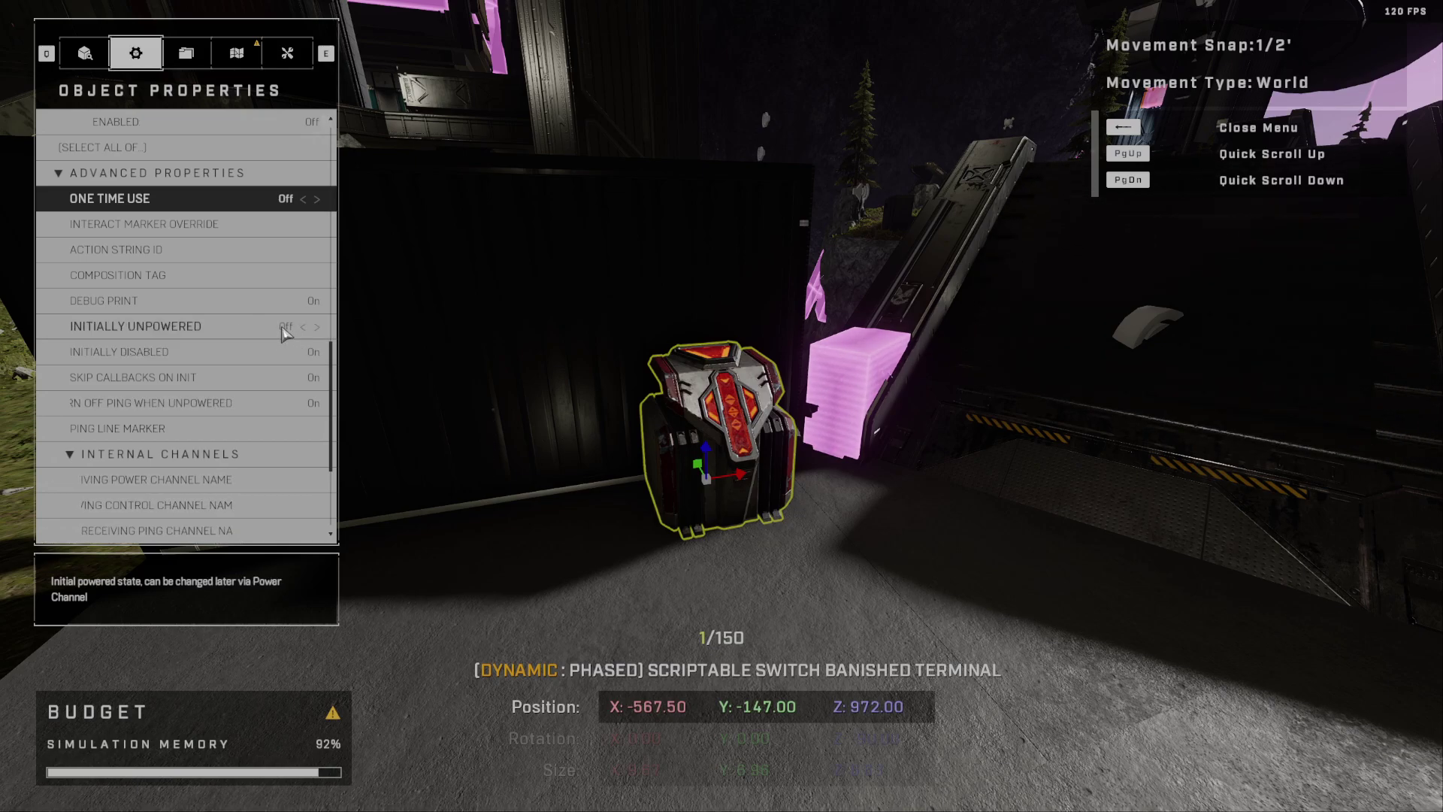
scroll(298, 357, down, 7)
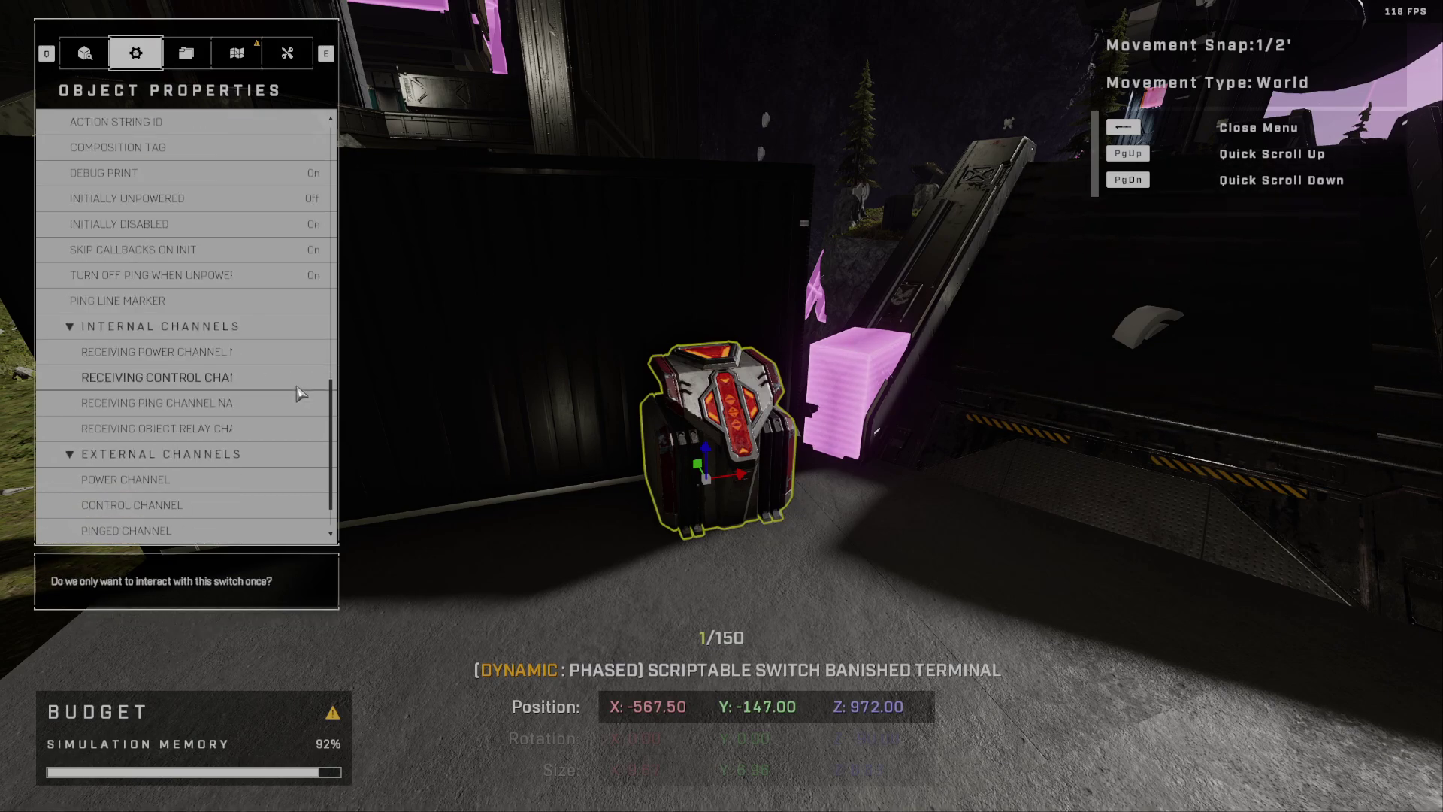
scroll(208, 317, up, 8)
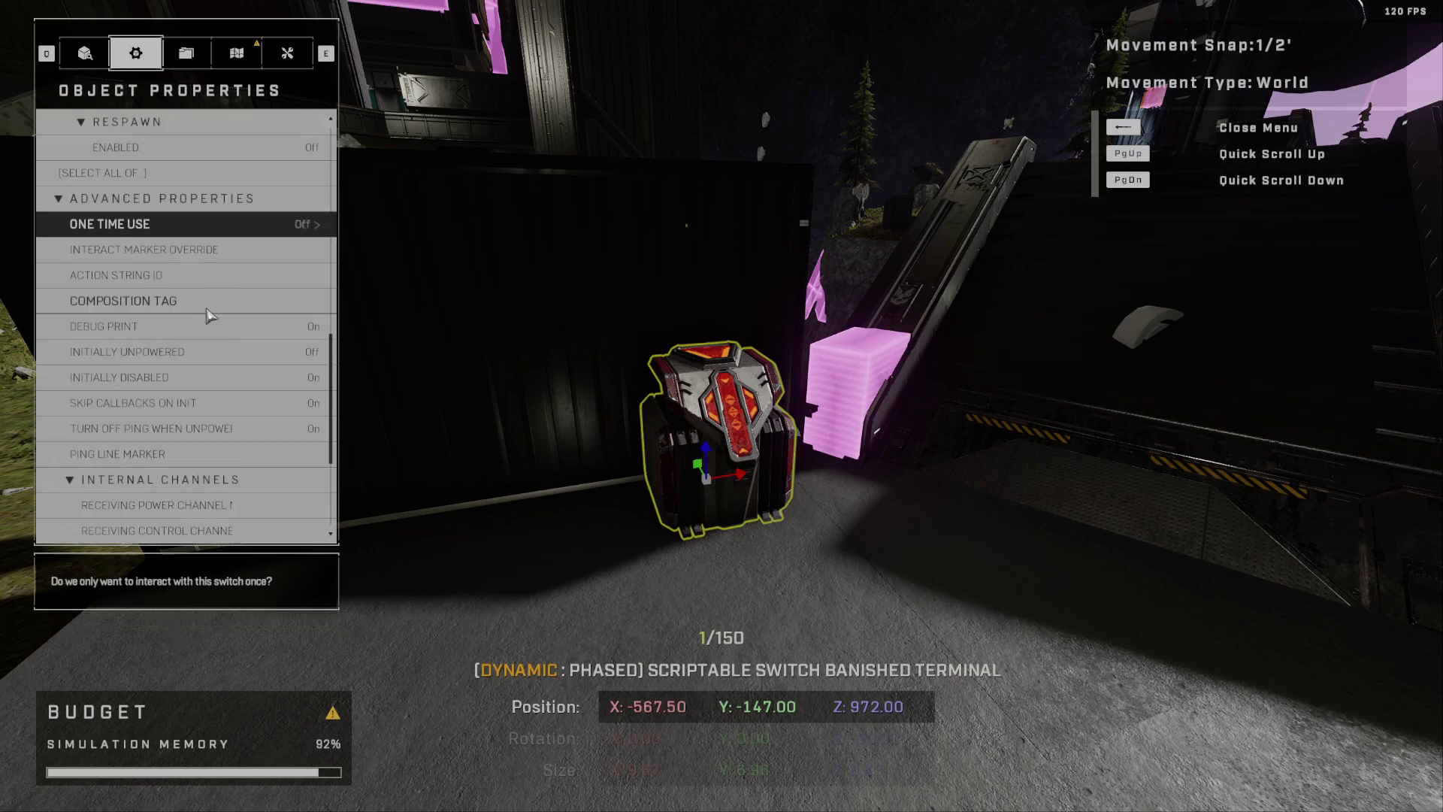
Step: Check the switch's Action String ID, Composition Tag and channel name fields, then close its properties and deselect it
click(262, 278)
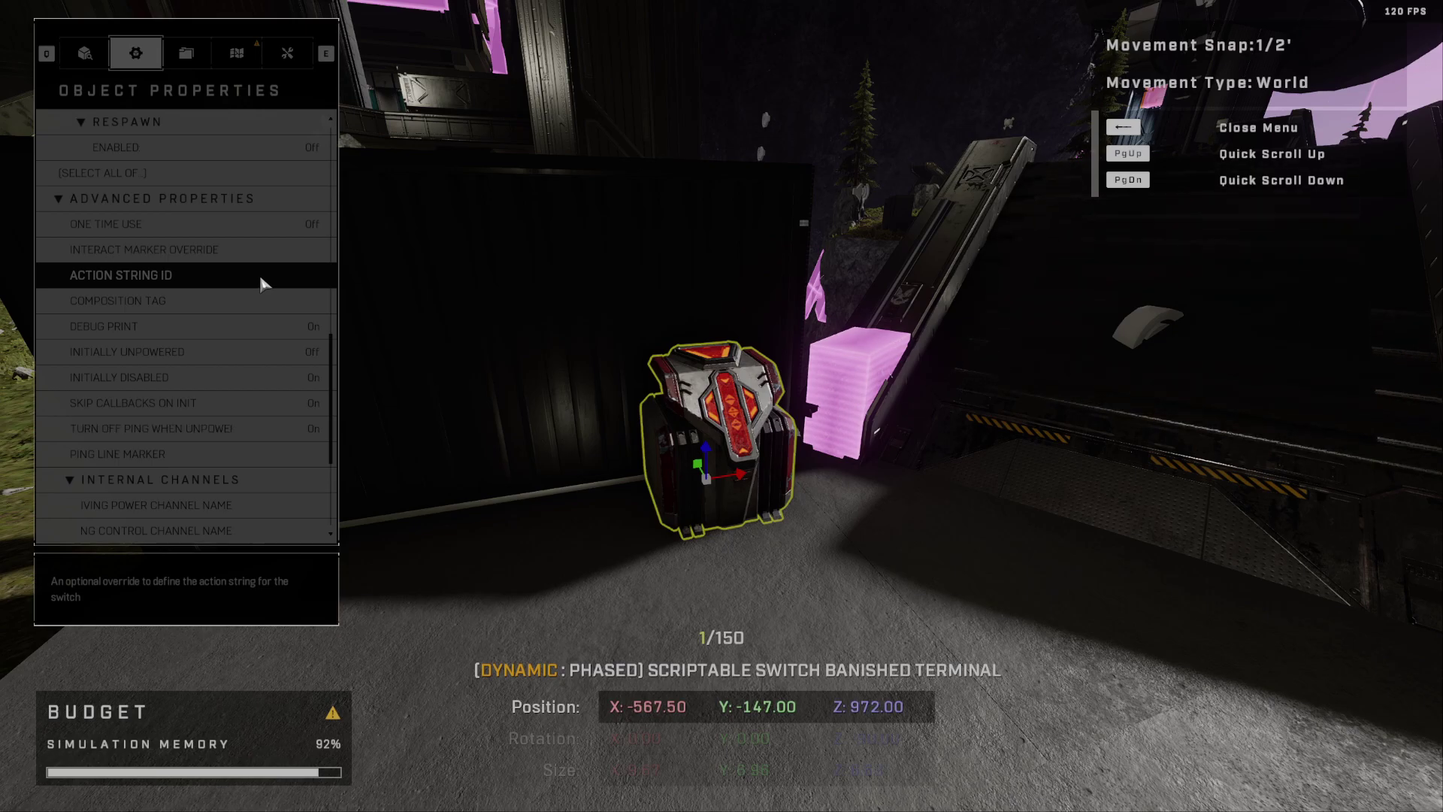
key(Escape)
click(250, 302)
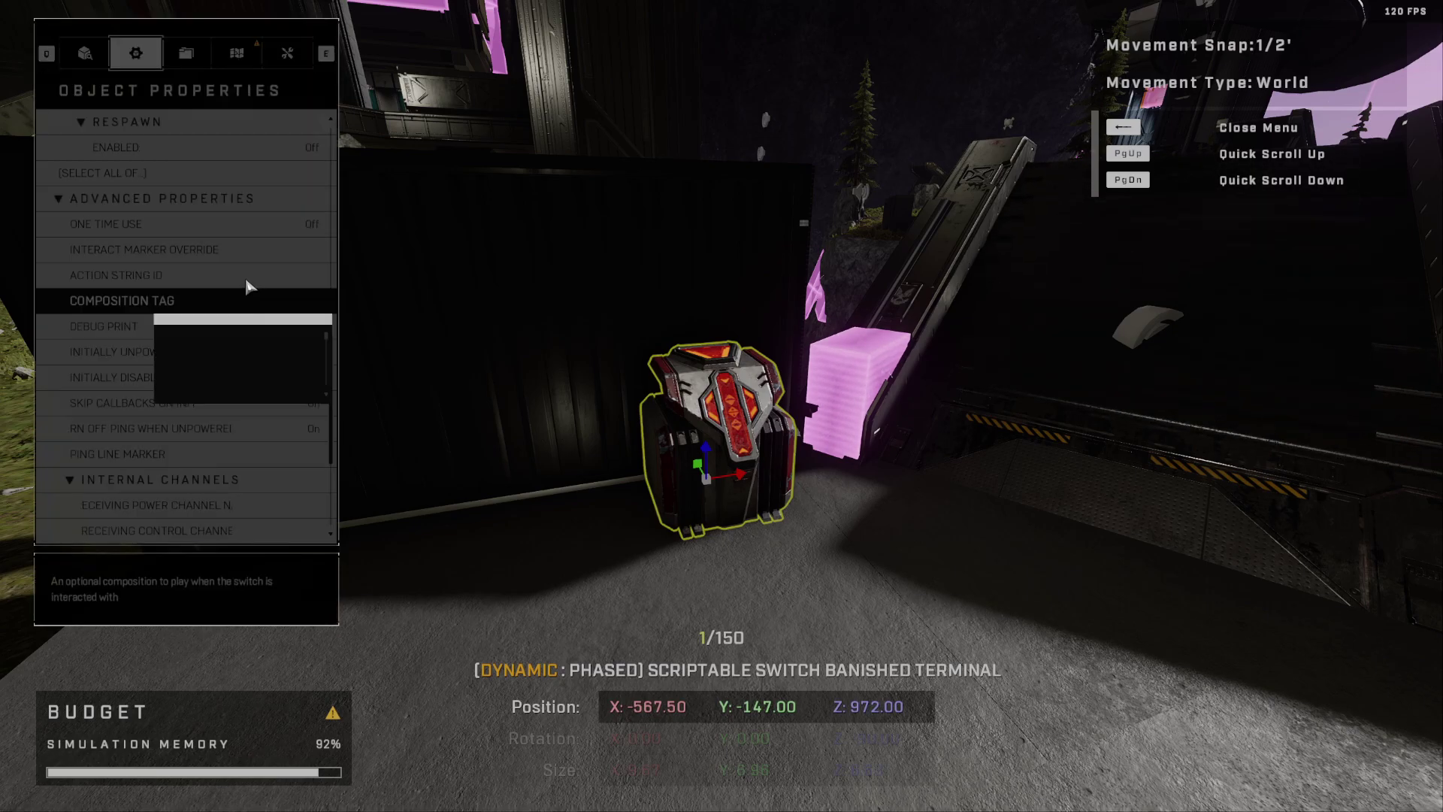
click(280, 343)
scroll(256, 335, down, 6)
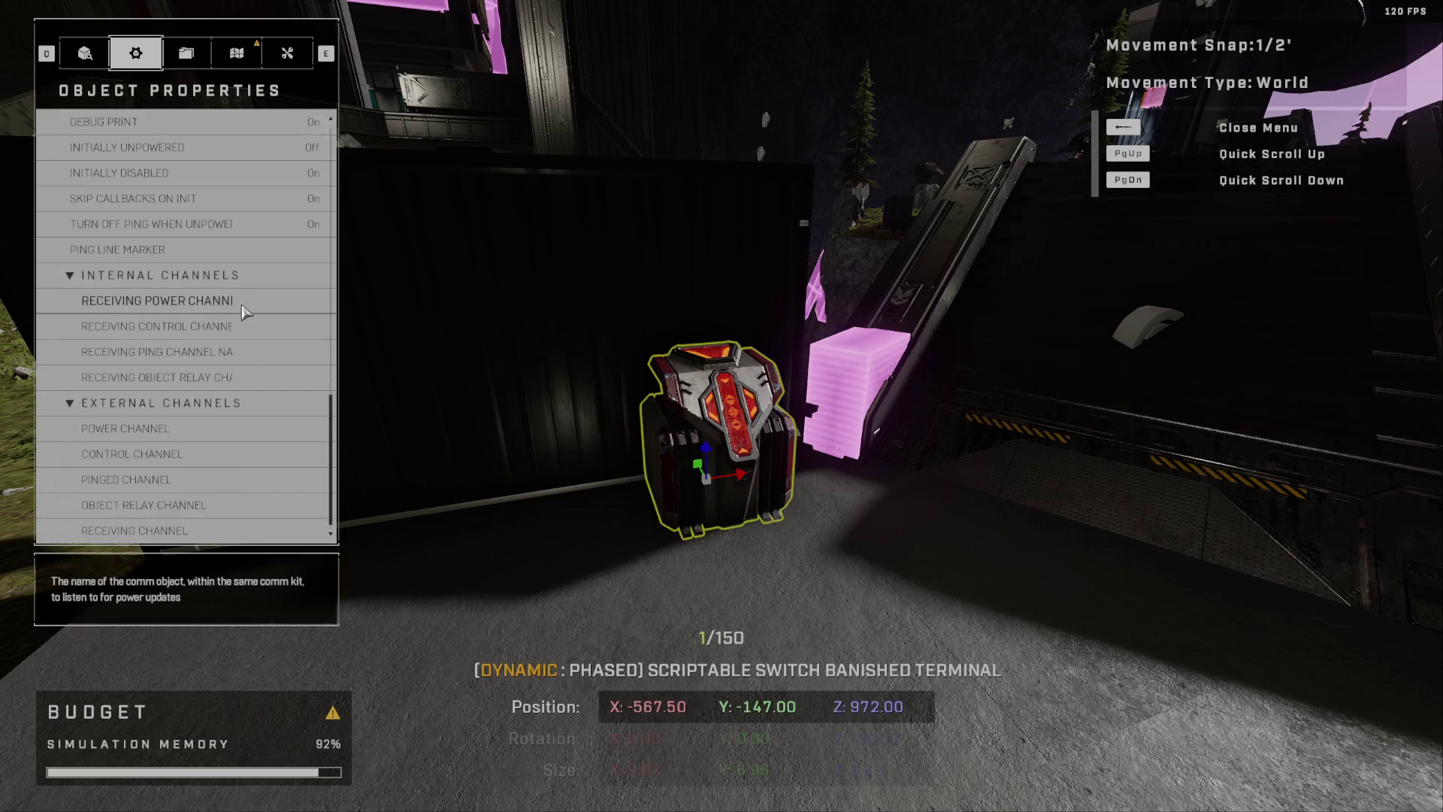
click(243, 306)
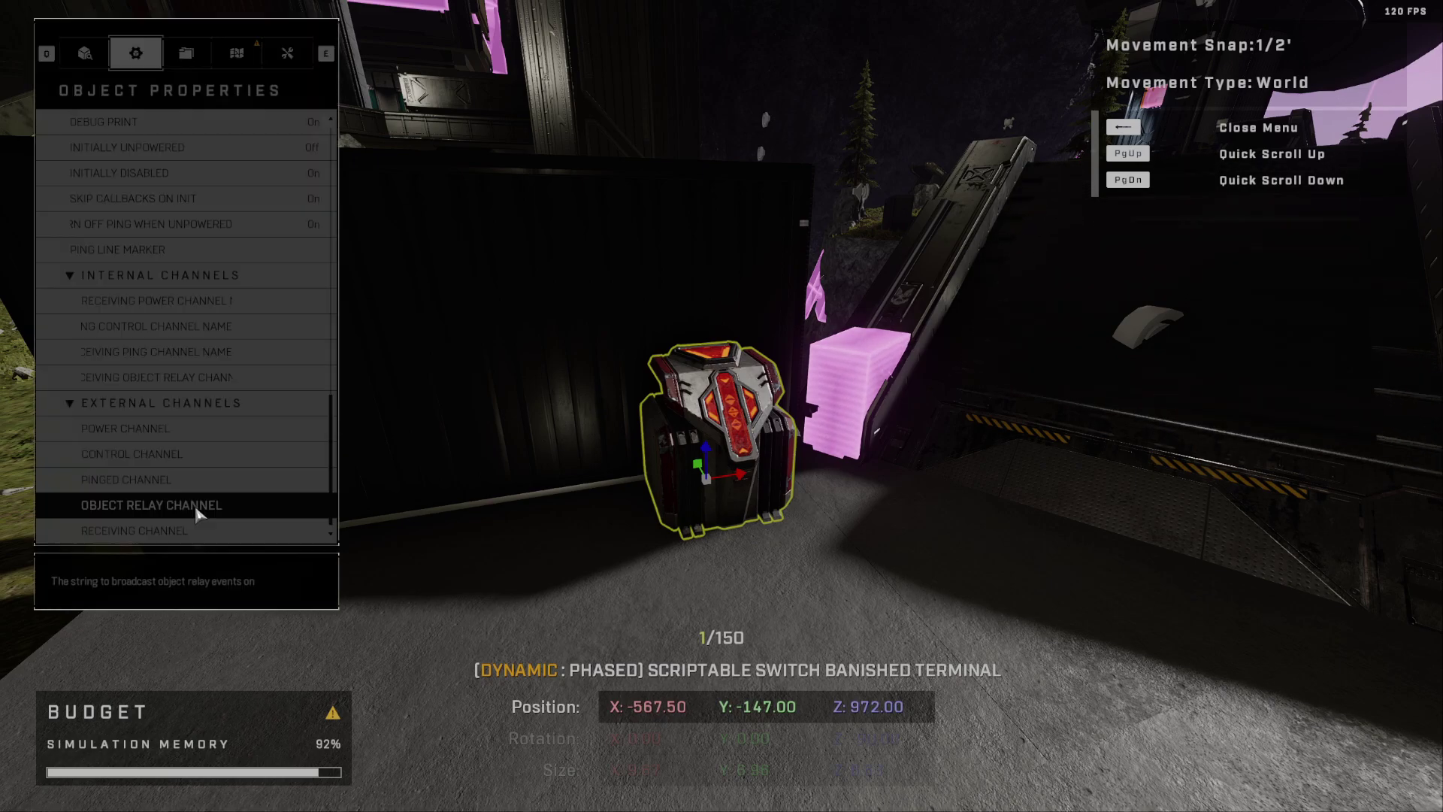
key(BackSpace)
click(688, 428)
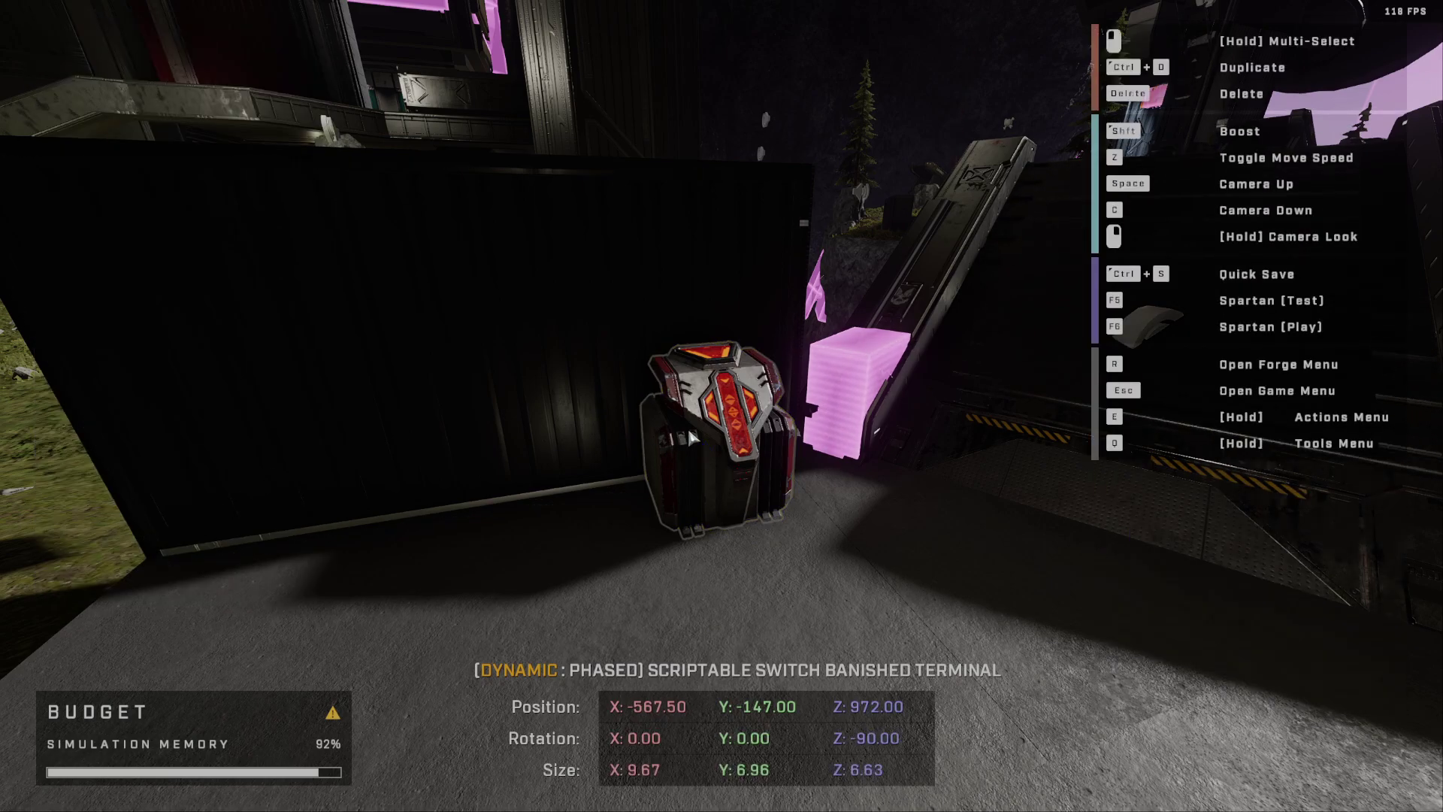
key(r)
click(74, 60)
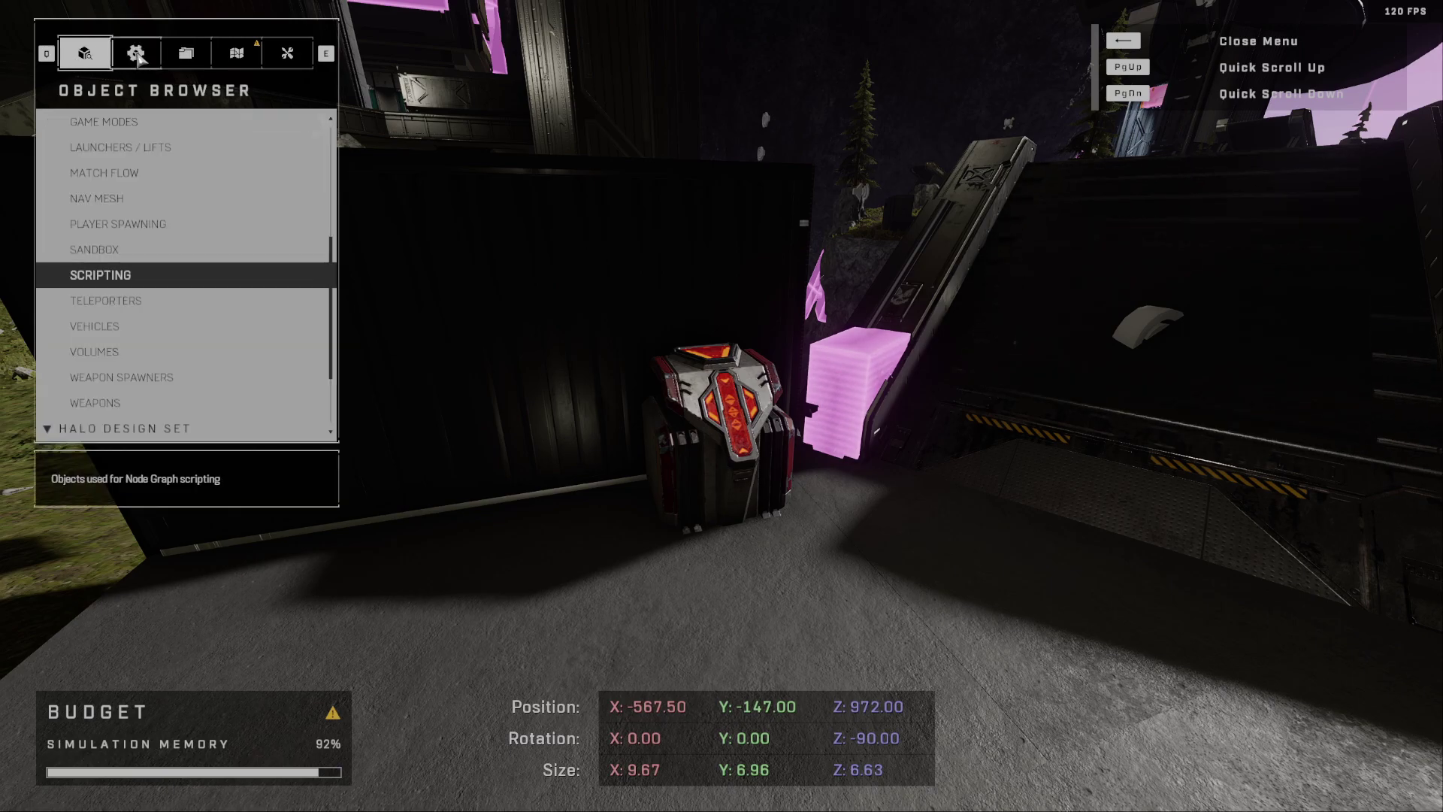
key(BackSpace)
Step: Lower the Script Brain to Z 975.50 so it stands beside the Banished terminal switch
right_drag(602, 425, 721, 405)
click(721, 405)
drag(626, 419, 625, 306)
right_drag(625, 307, 721, 405)
drag(643, 413, 832, 638)
right_drag(905, 641, 722, 406)
drag(647, 393, 771, 415)
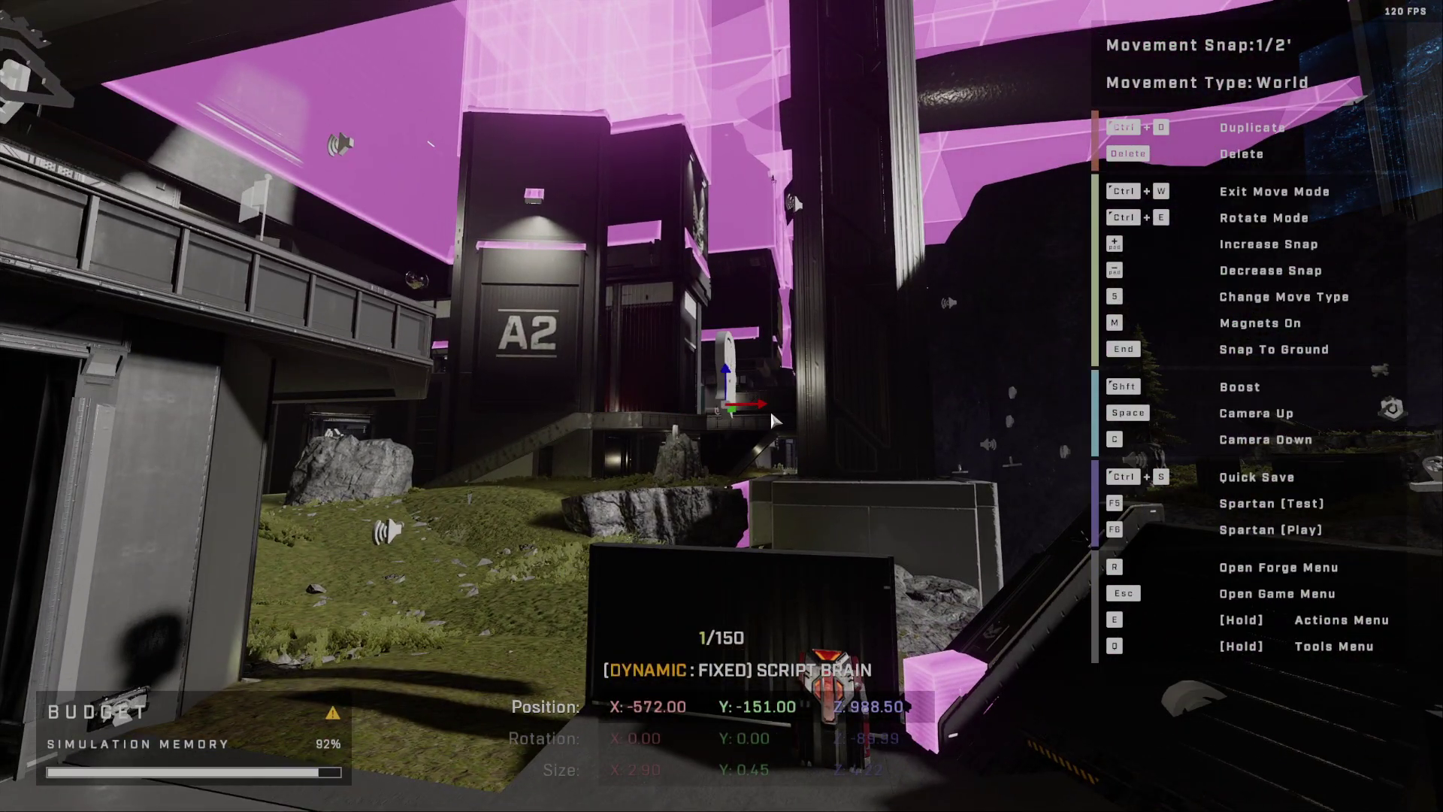
drag(726, 371, 728, 652)
right_drag(727, 653, 721, 406)
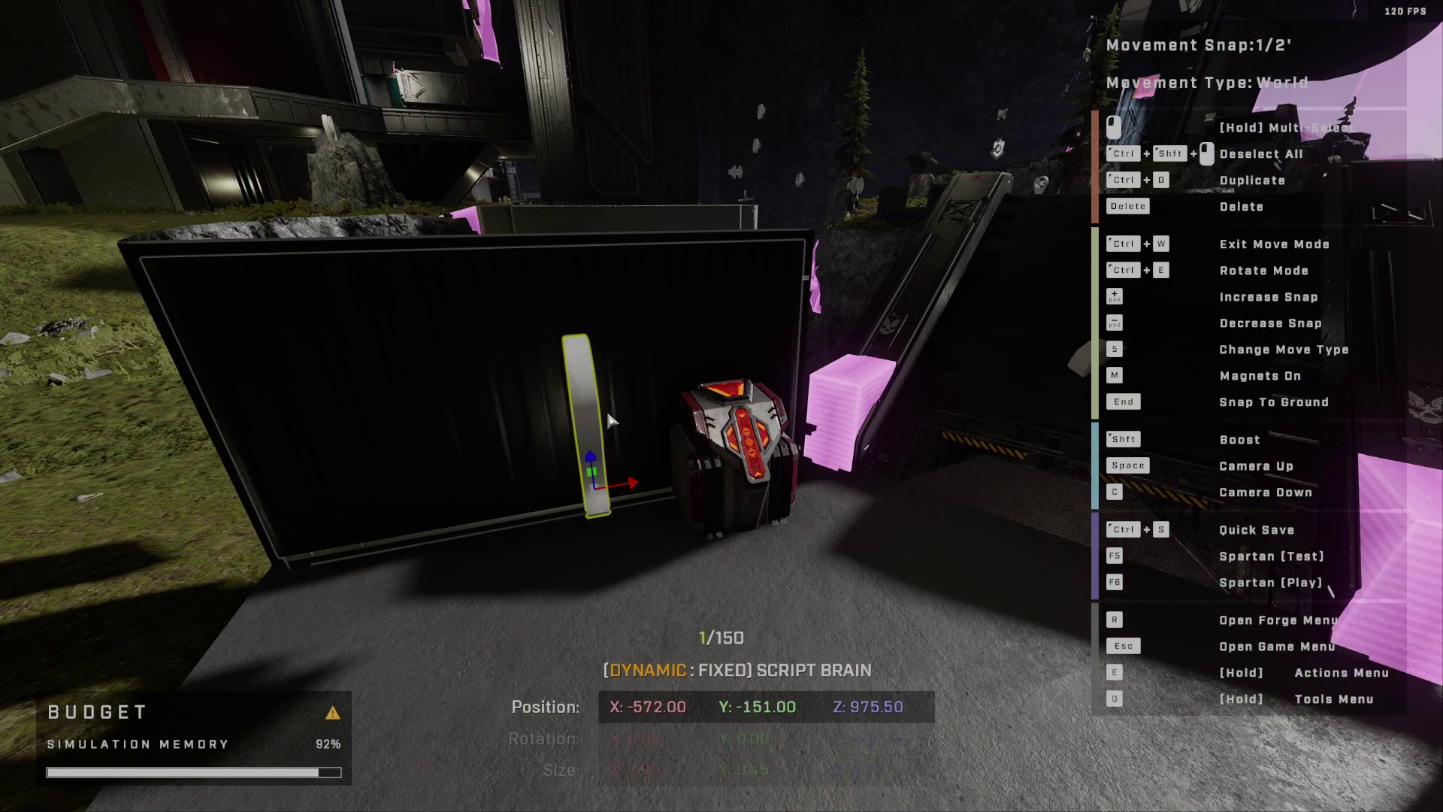
Step: Open the node graph and add an Object Reference node beside the On Object Interacted node
key(q)
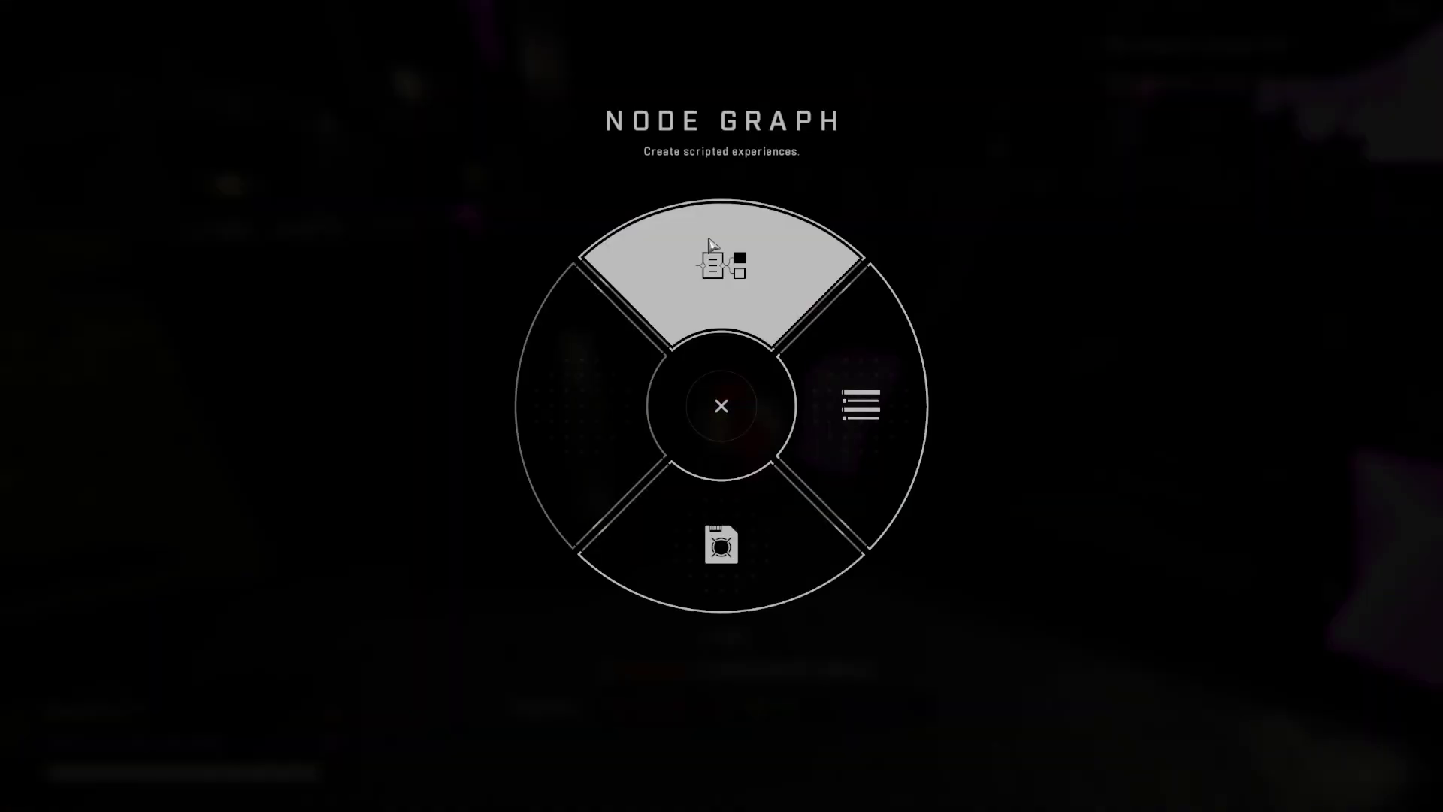
click(701, 254)
drag(586, 299, 561, 265)
right_click(359, 360)
click(391, 386)
drag(451, 383, 263, 302)
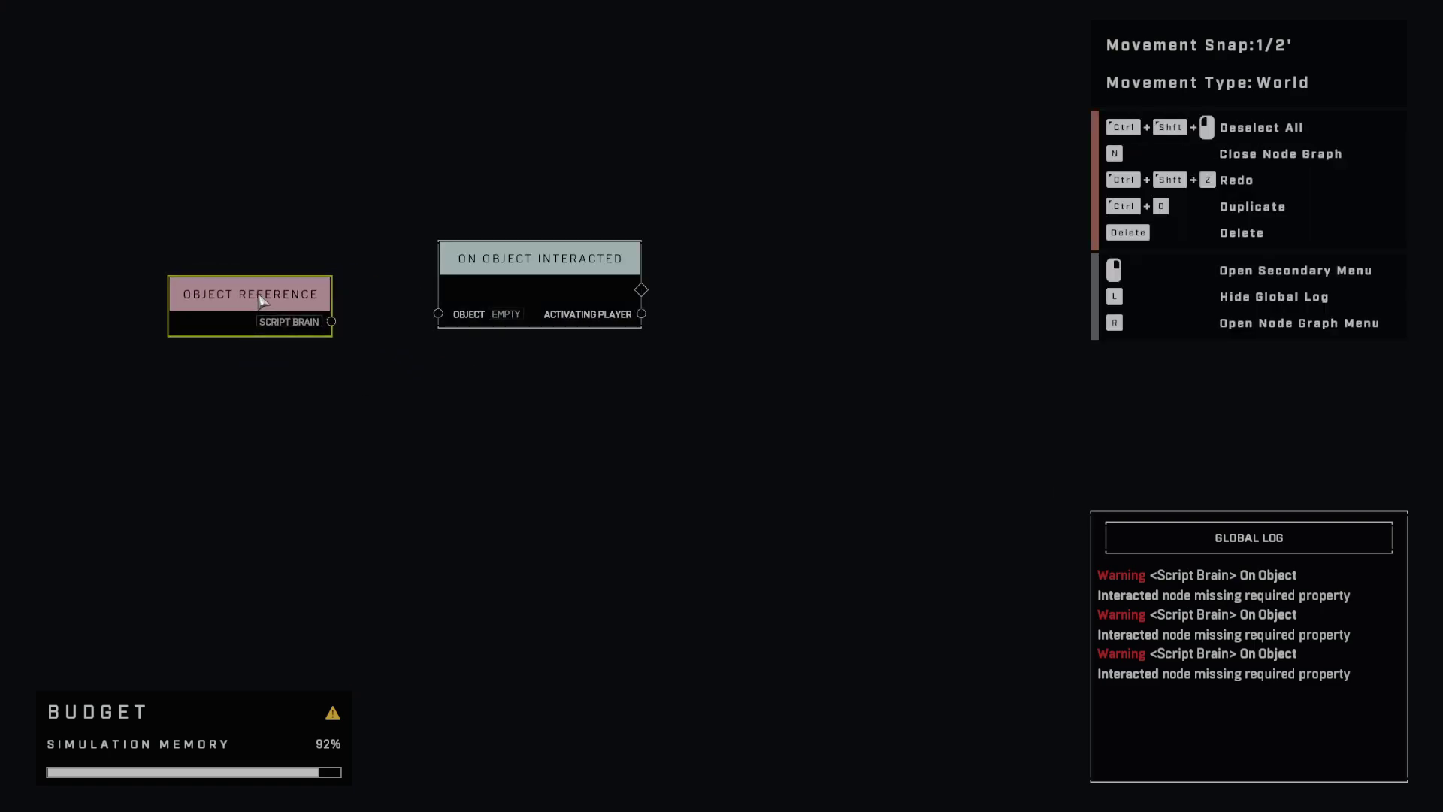
Step: Set the Object Reference node to the Scriptable Switch Banished Terminal
key(r)
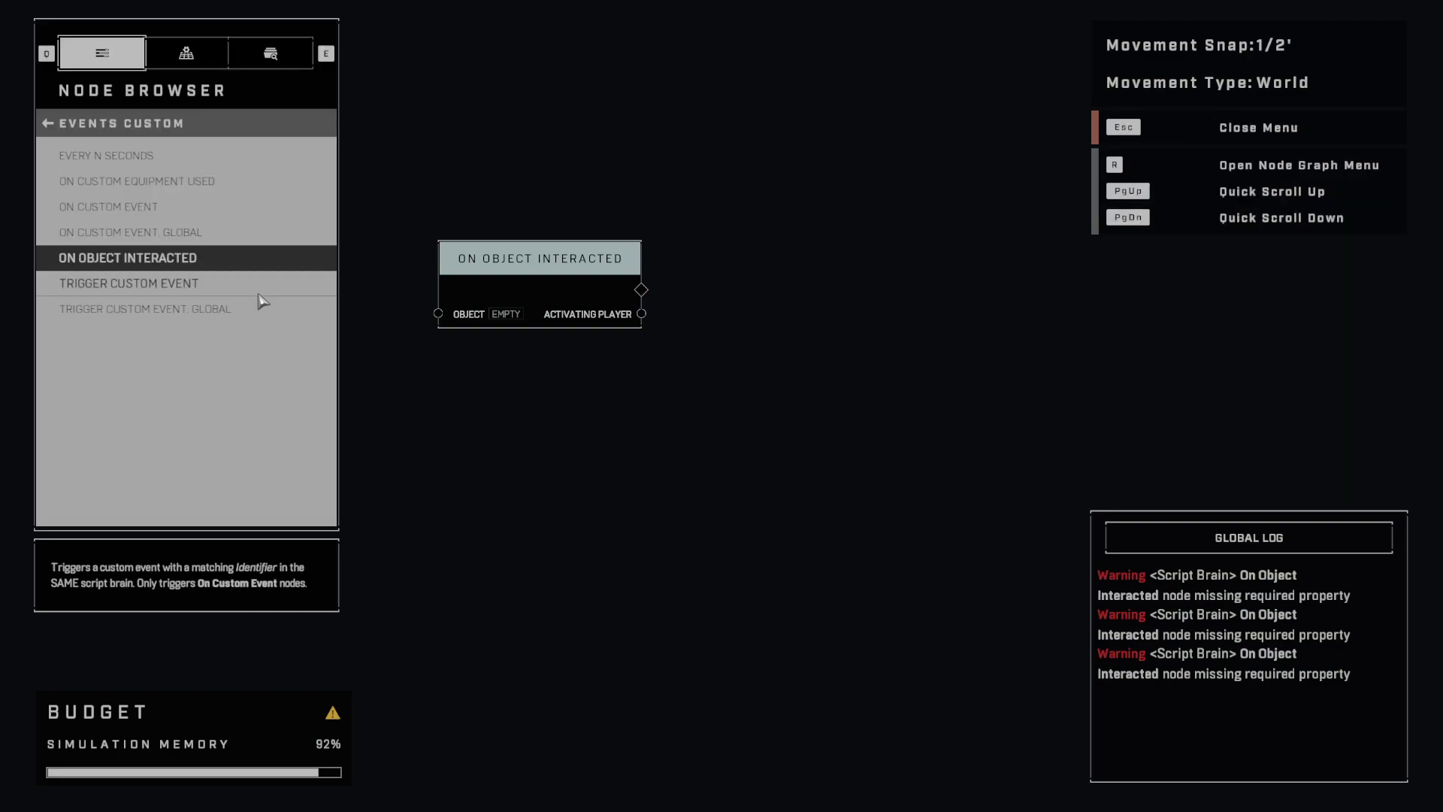
click(186, 50)
click(278, 203)
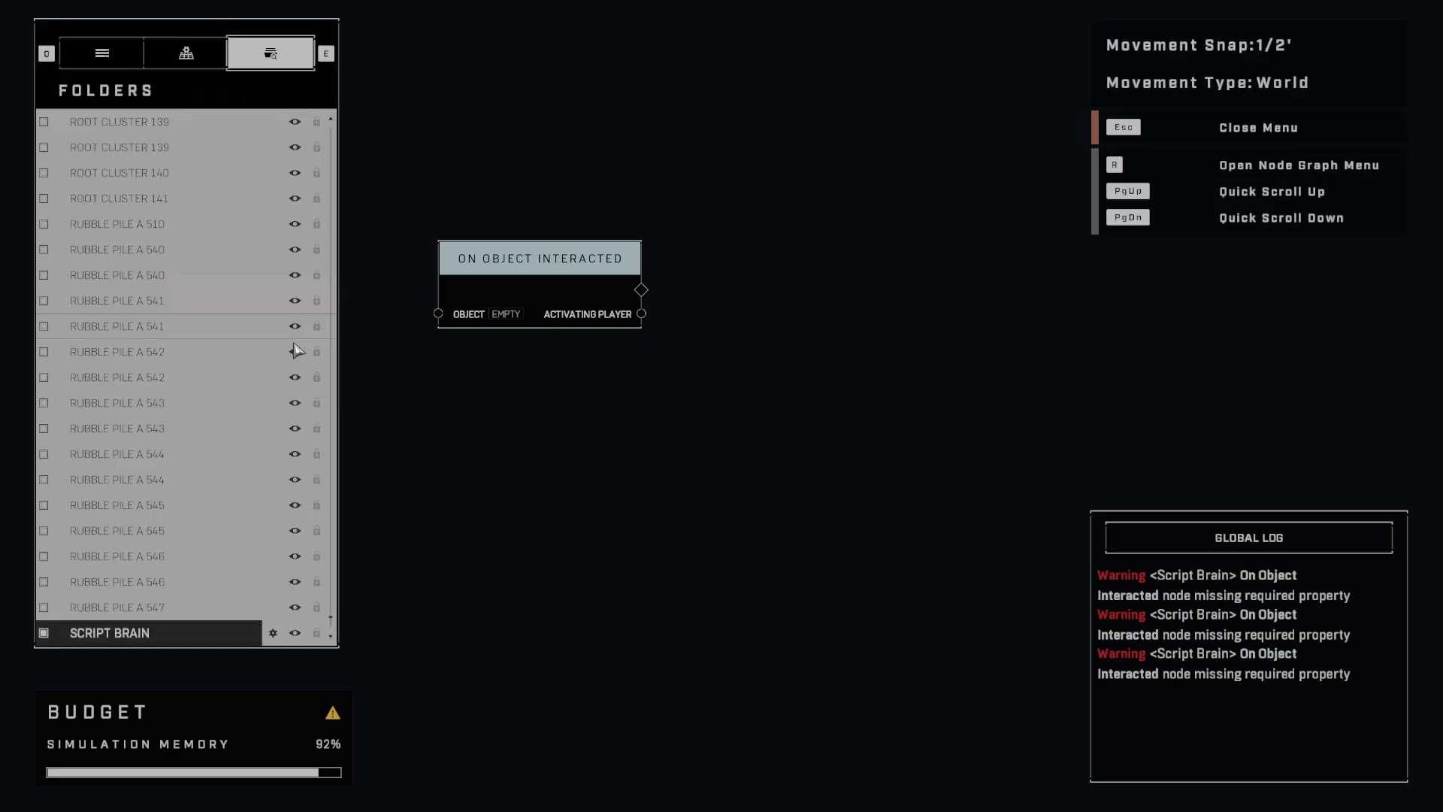
scroll(162, 335, down, 4)
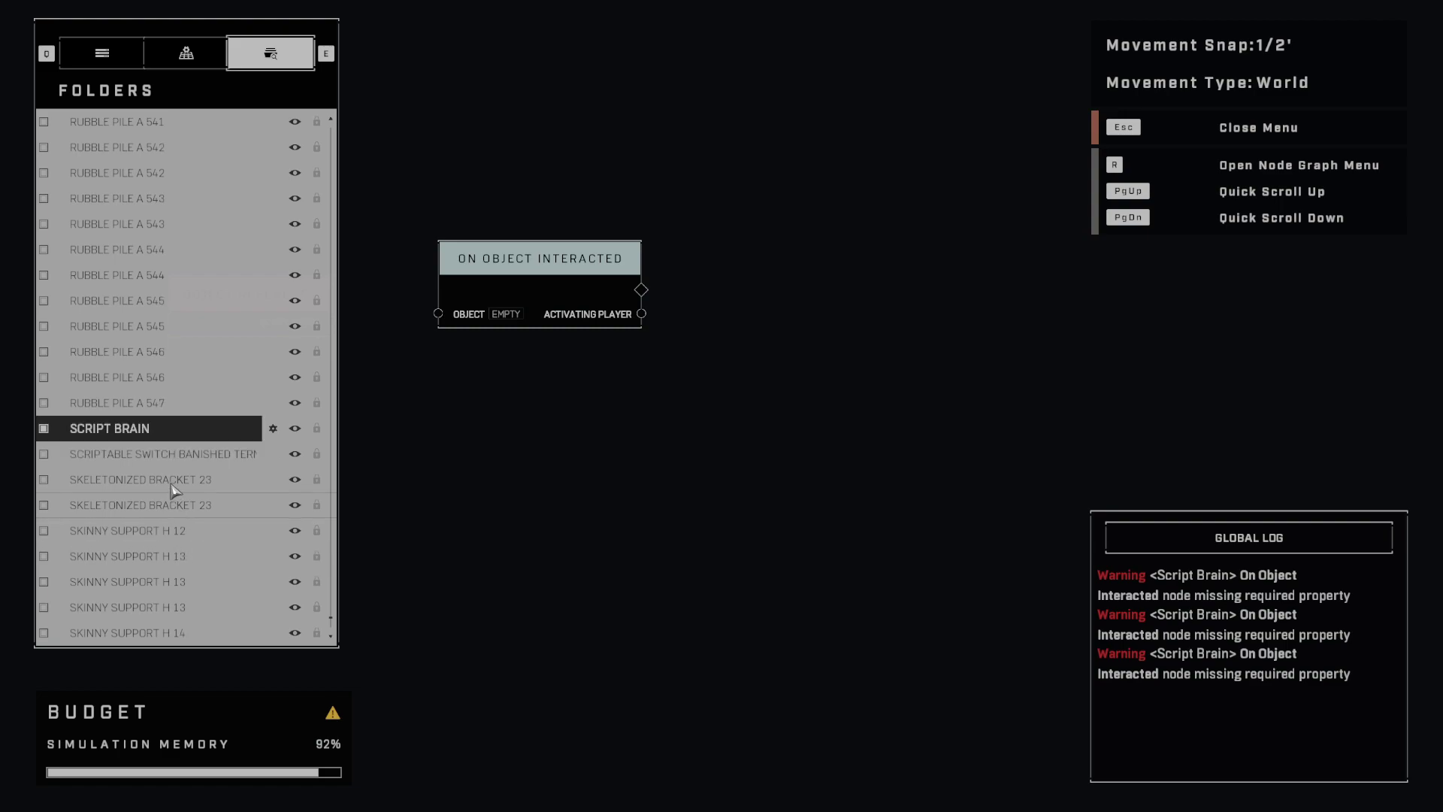
key(Escape)
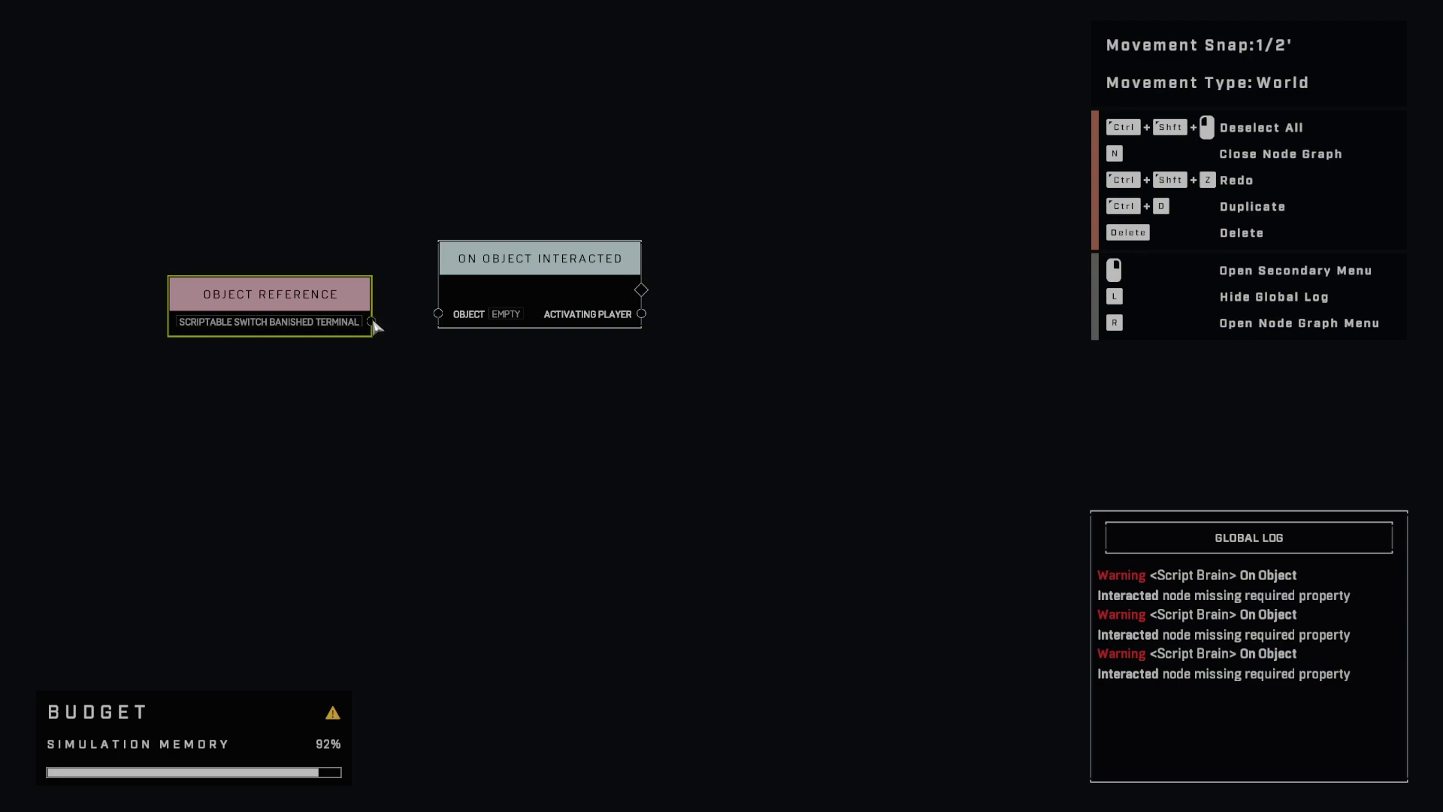
Step: Connect the Object Reference output to the Object input of On Object Interacted and close the node graph
drag(371, 321, 423, 307)
drag(322, 294, 315, 286)
mouse_move(549, 268)
mouse_down()
mouse_move(569, 268)
mouse_move(554, 266)
mouse_up()
middle_drag(657, 331, 502, 308)
click(491, 317)
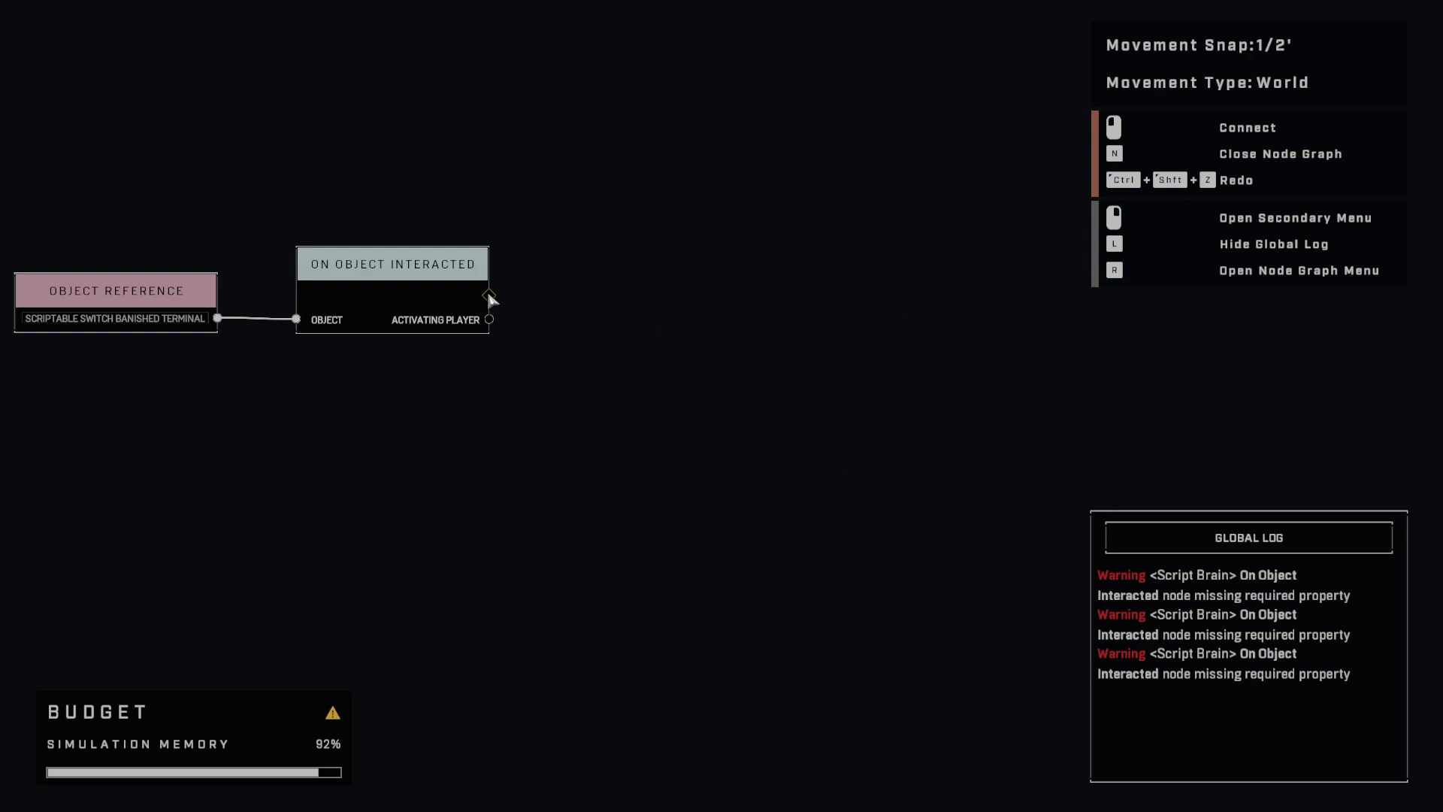
right_drag(635, 292, 773, 384)
key(n)
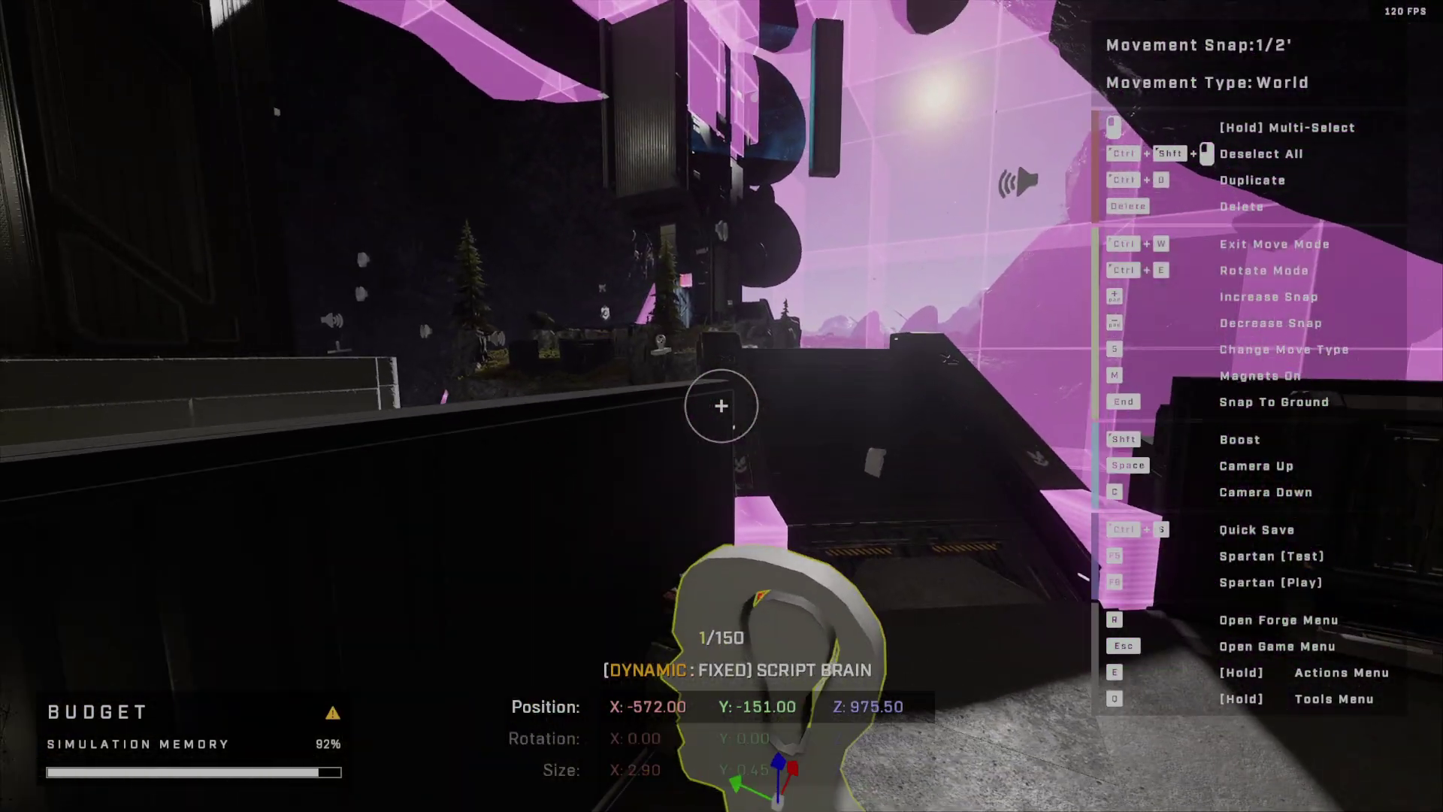
Step: View the ramp beyond the switch and enter Spartan Play mode to try out the map
right_drag(721, 405, 699, 434)
key(w)
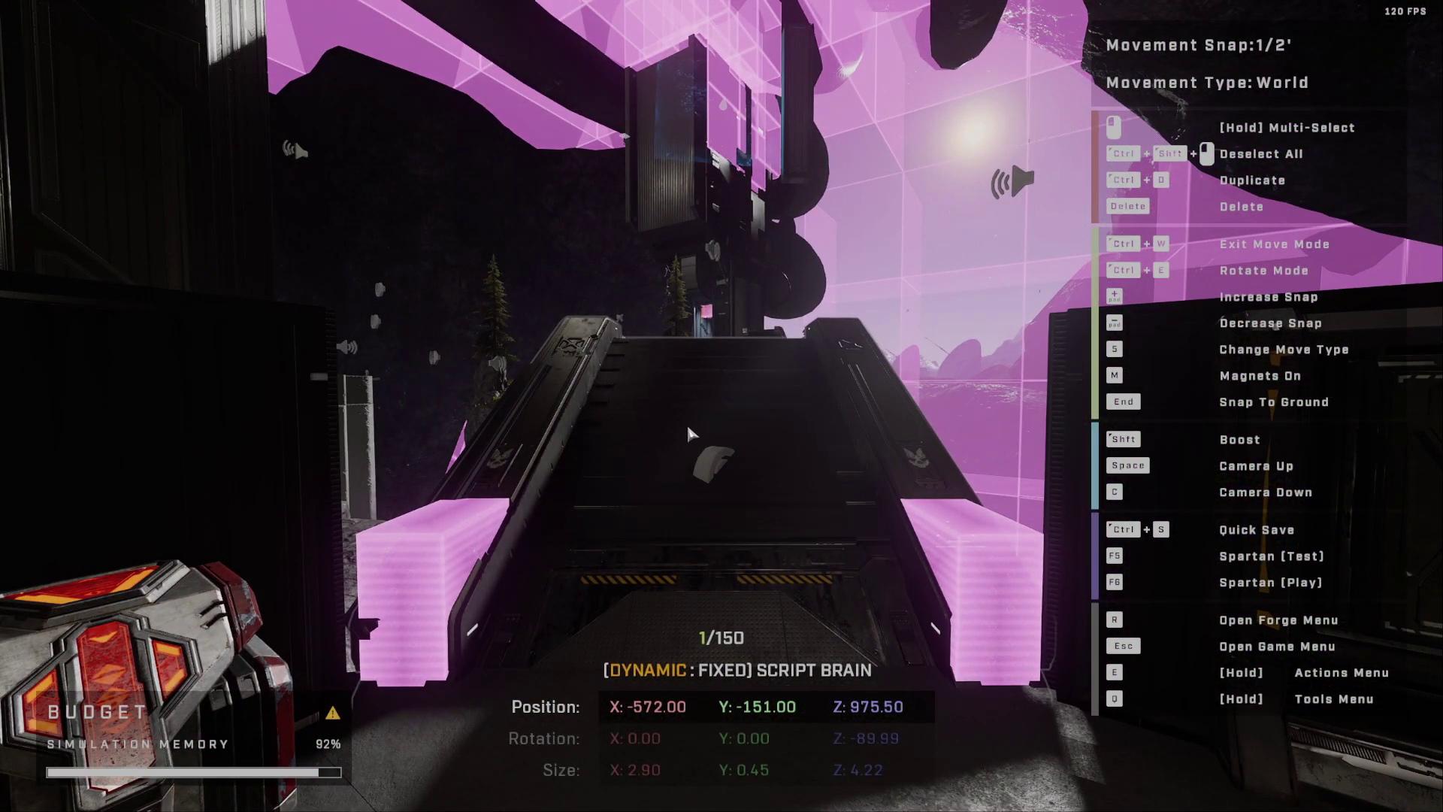
key(F5)
key(F5)
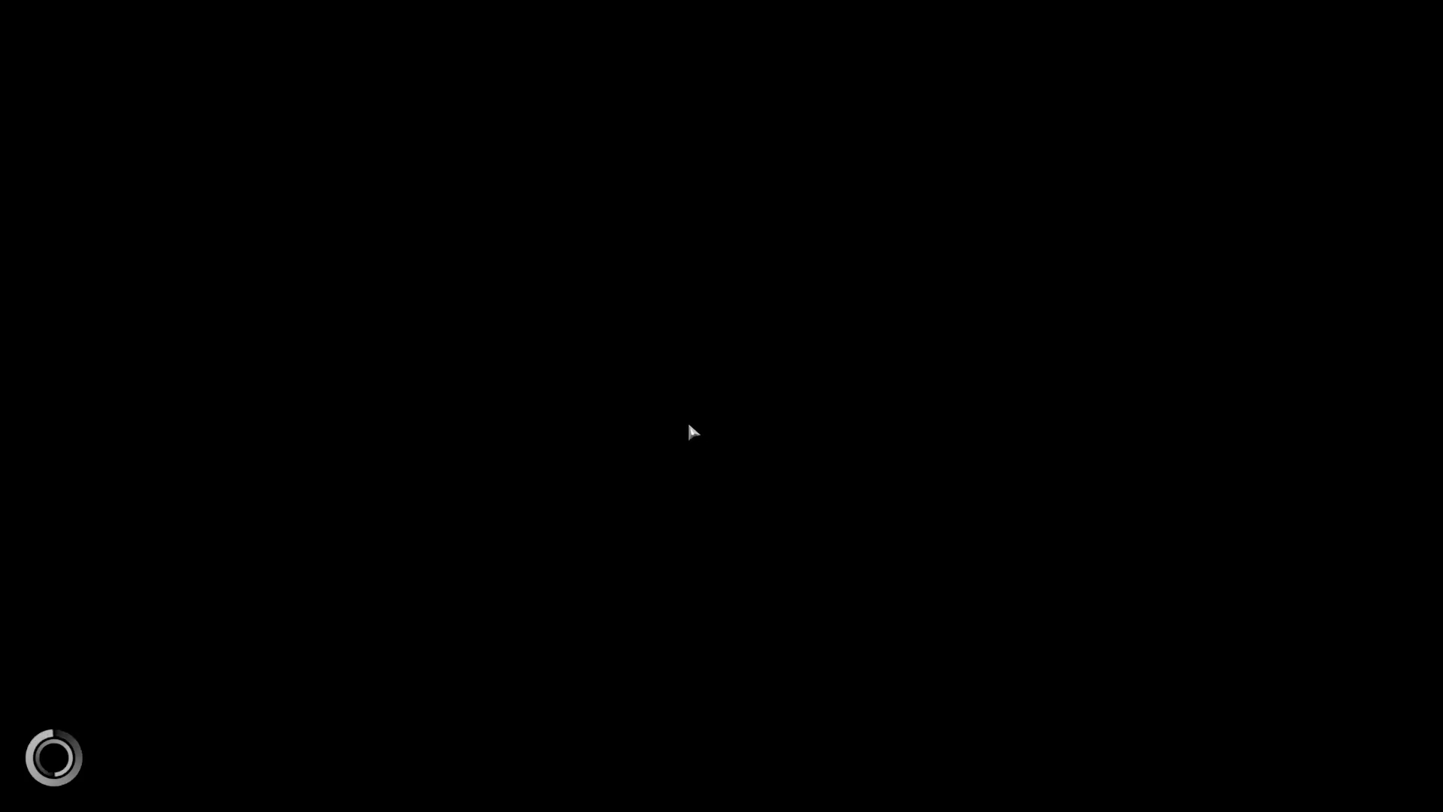
key(F6)
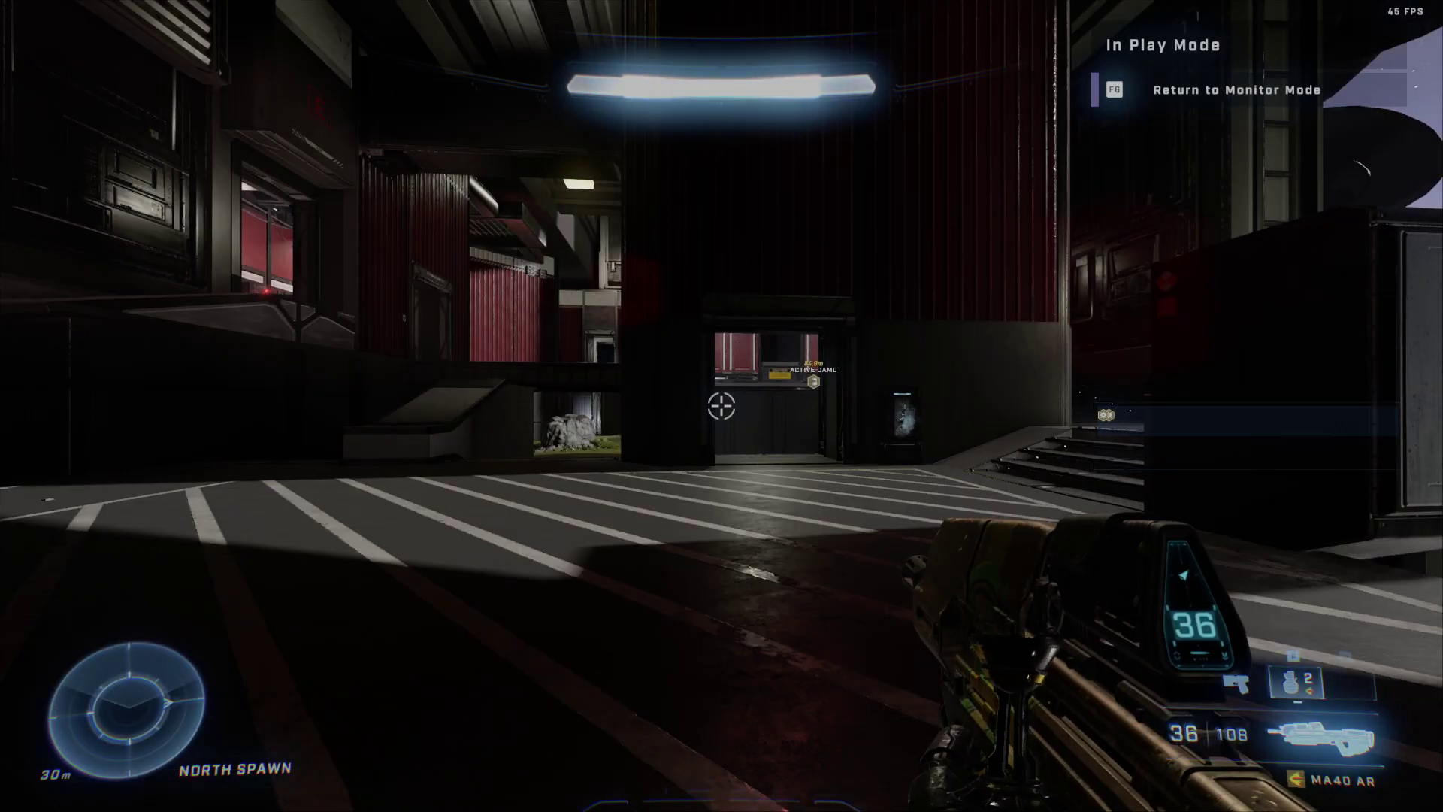
Step: Run to the North Bunker ramp, aim at the suspended blue energy panel above it and fire
key(w)
key(shift)
key(w)
key(space)
key(shift)
key(w)
key(space)
key(shift)
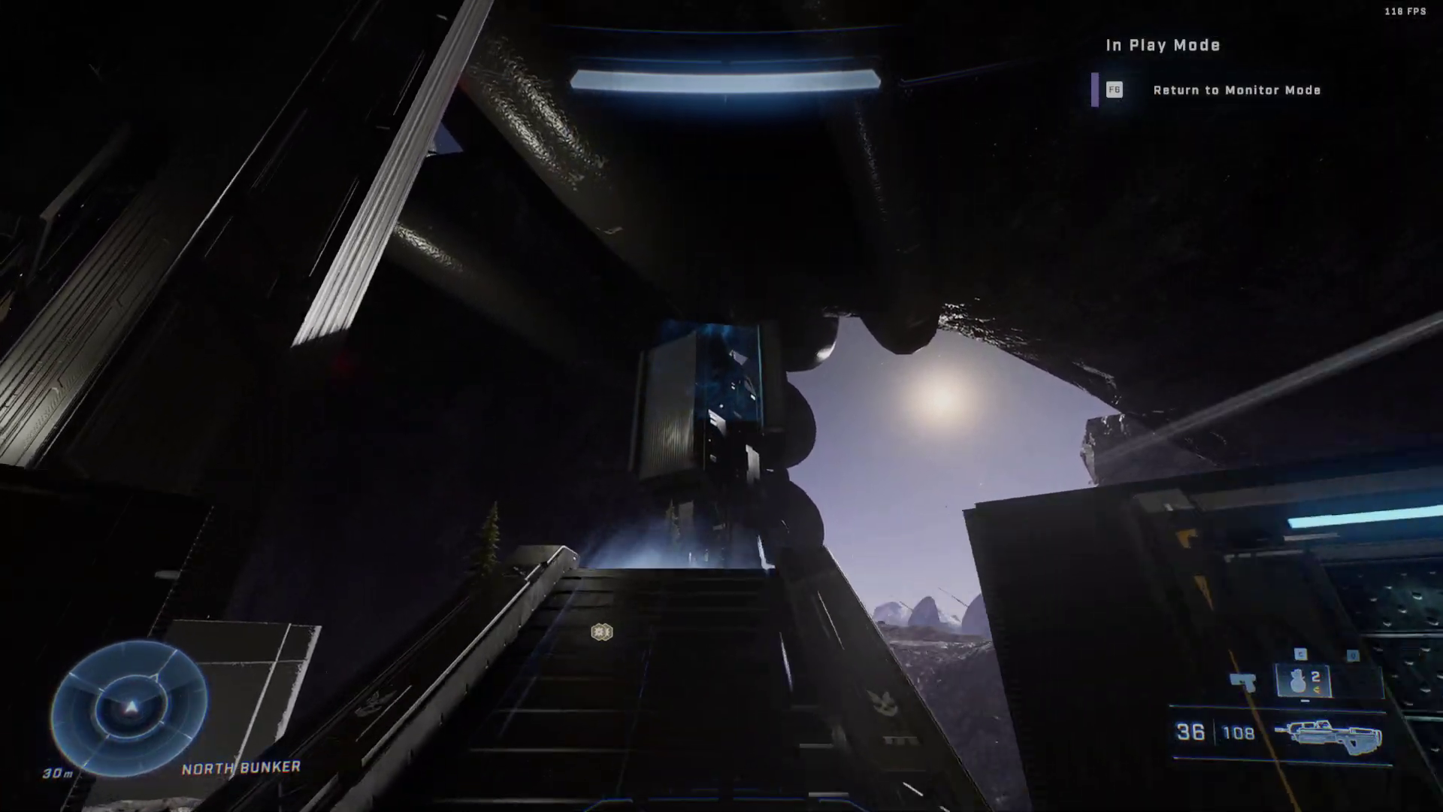
key(w)
right_click(722, 406)
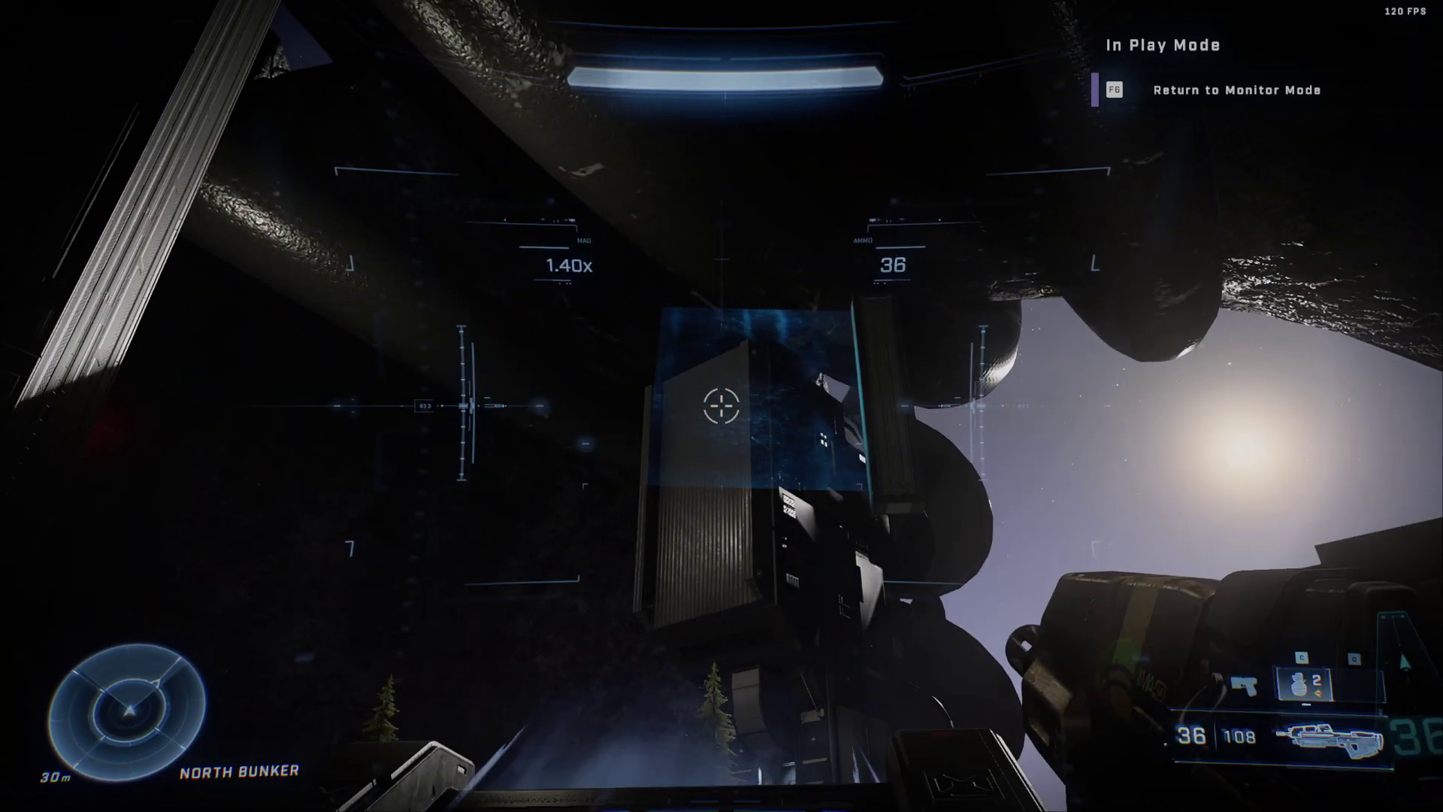
click(722, 406)
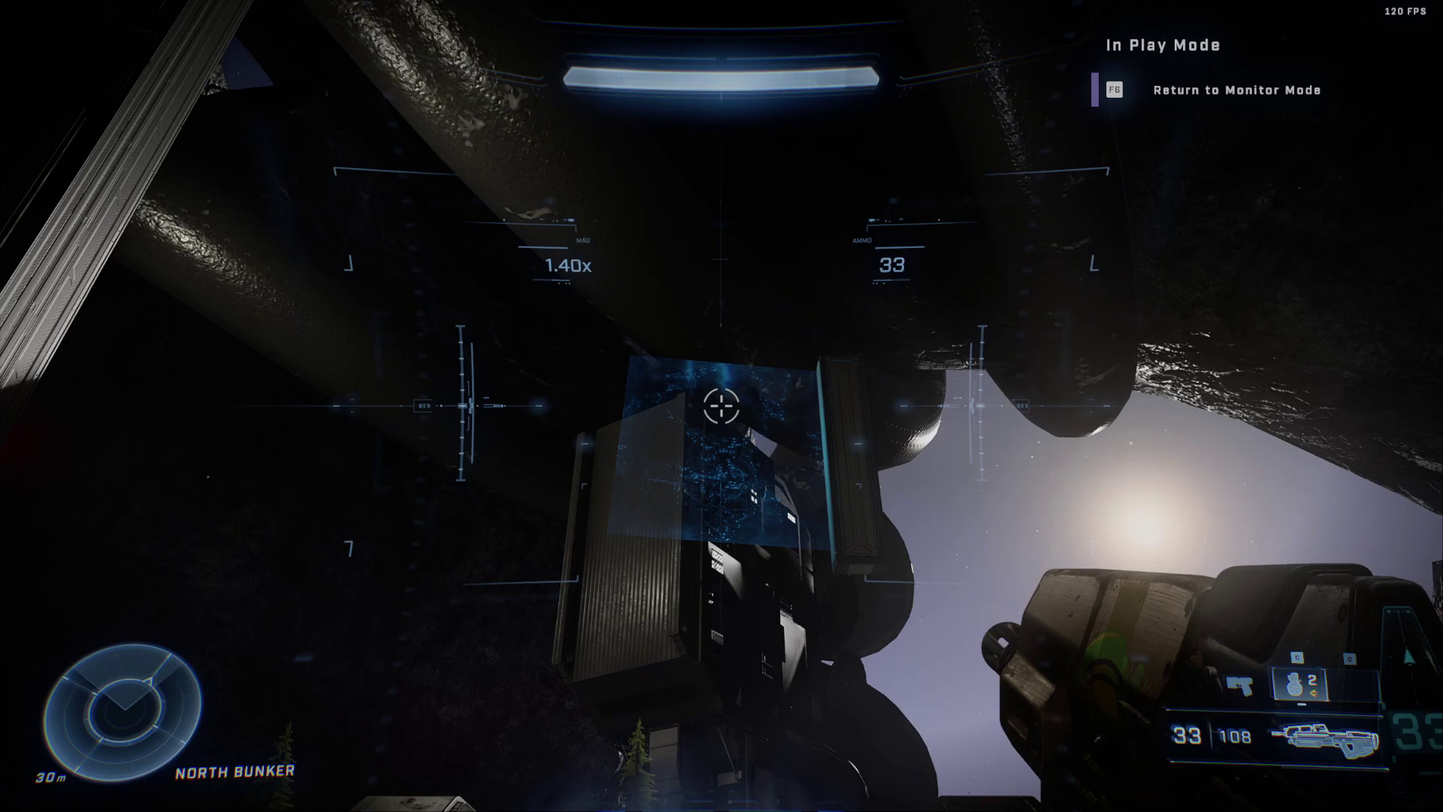
click(722, 406)
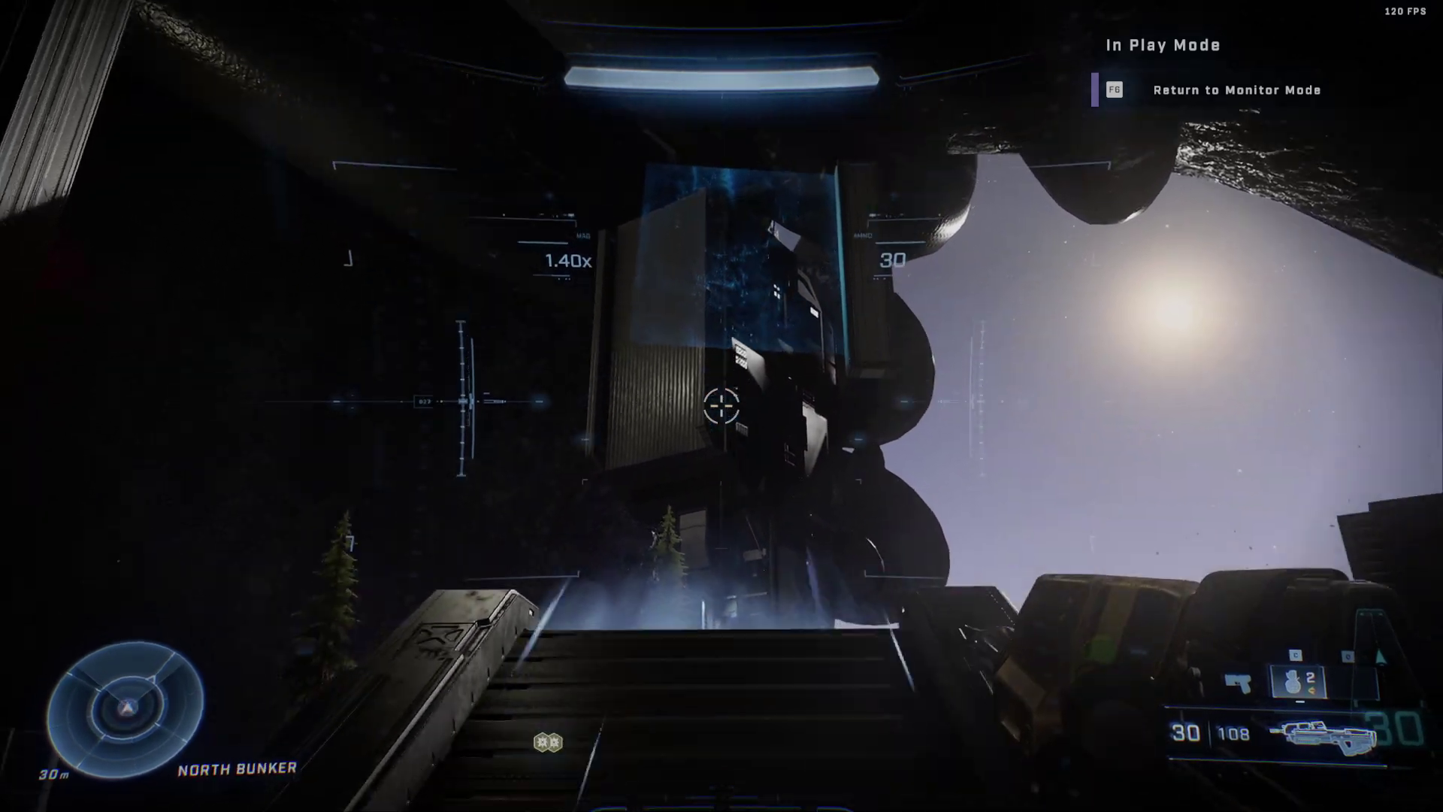
Step: Examine the suspended blue energy panel and the North Bunker ramp from several spots in Play mode
right_click(721, 406)
key(w)
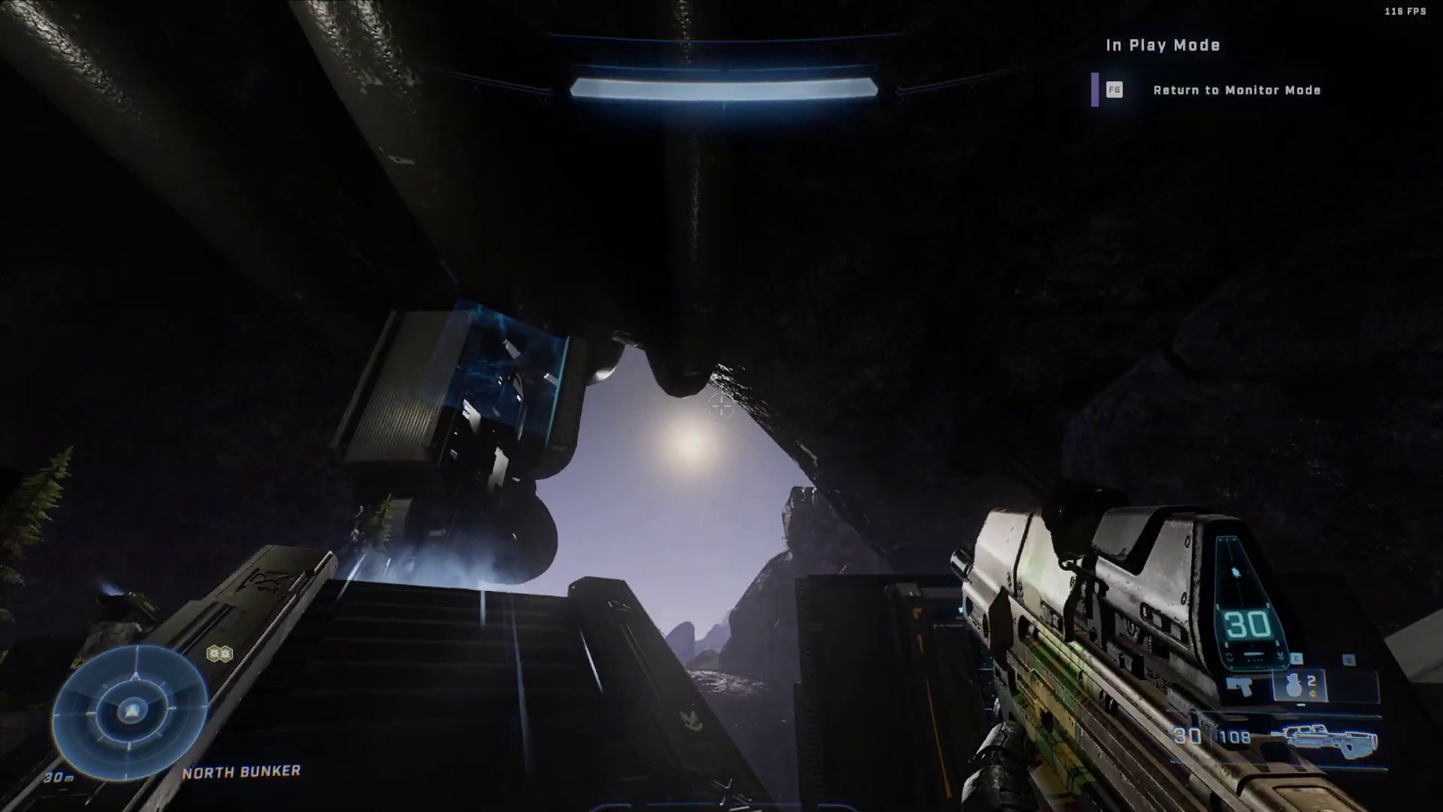
key(w)
key(s)
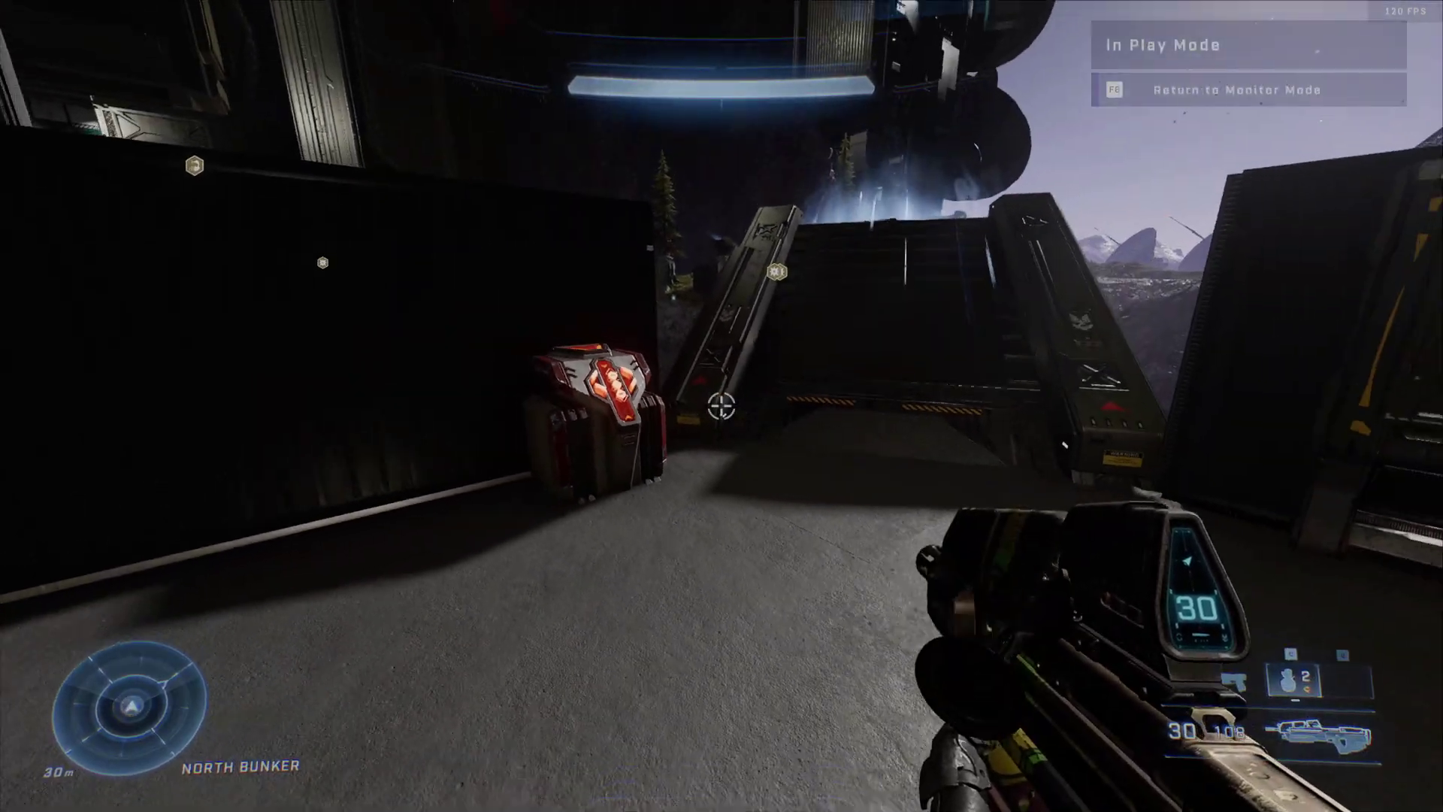
key(w)
key(e)
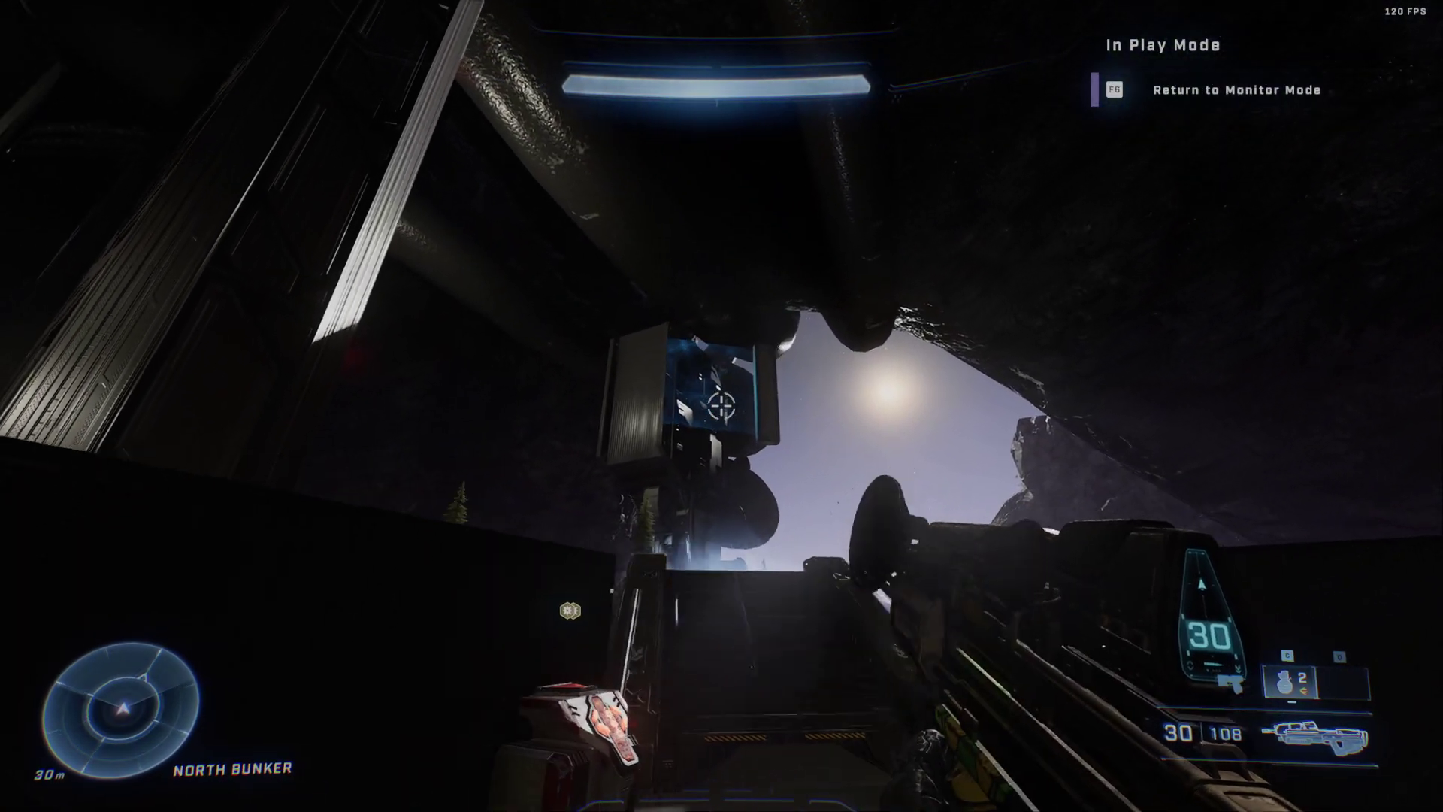
key(w)
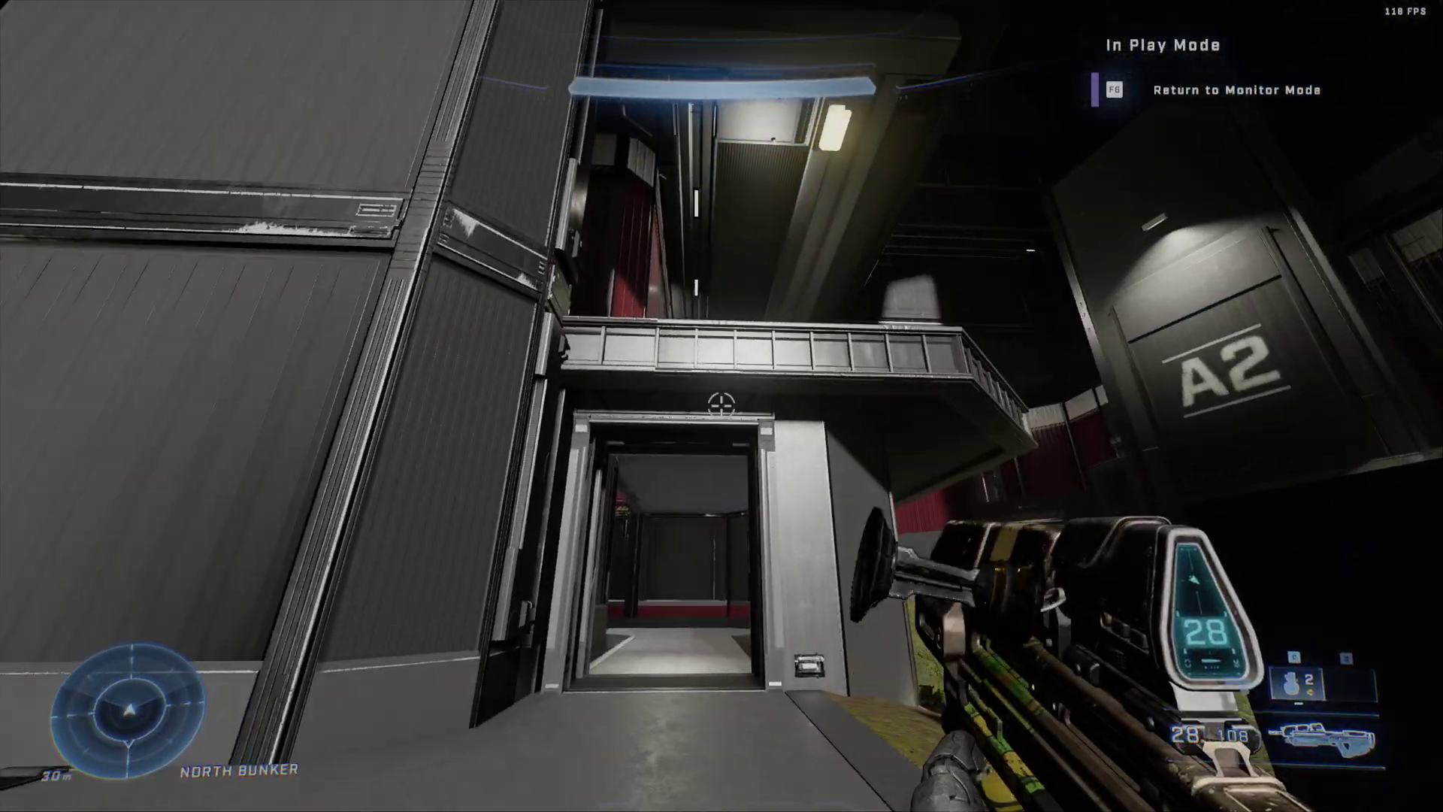
Step: Fire the rifle outside the bunker doorway, then run up the North Bunker ramp and off toward the island
click(721, 406)
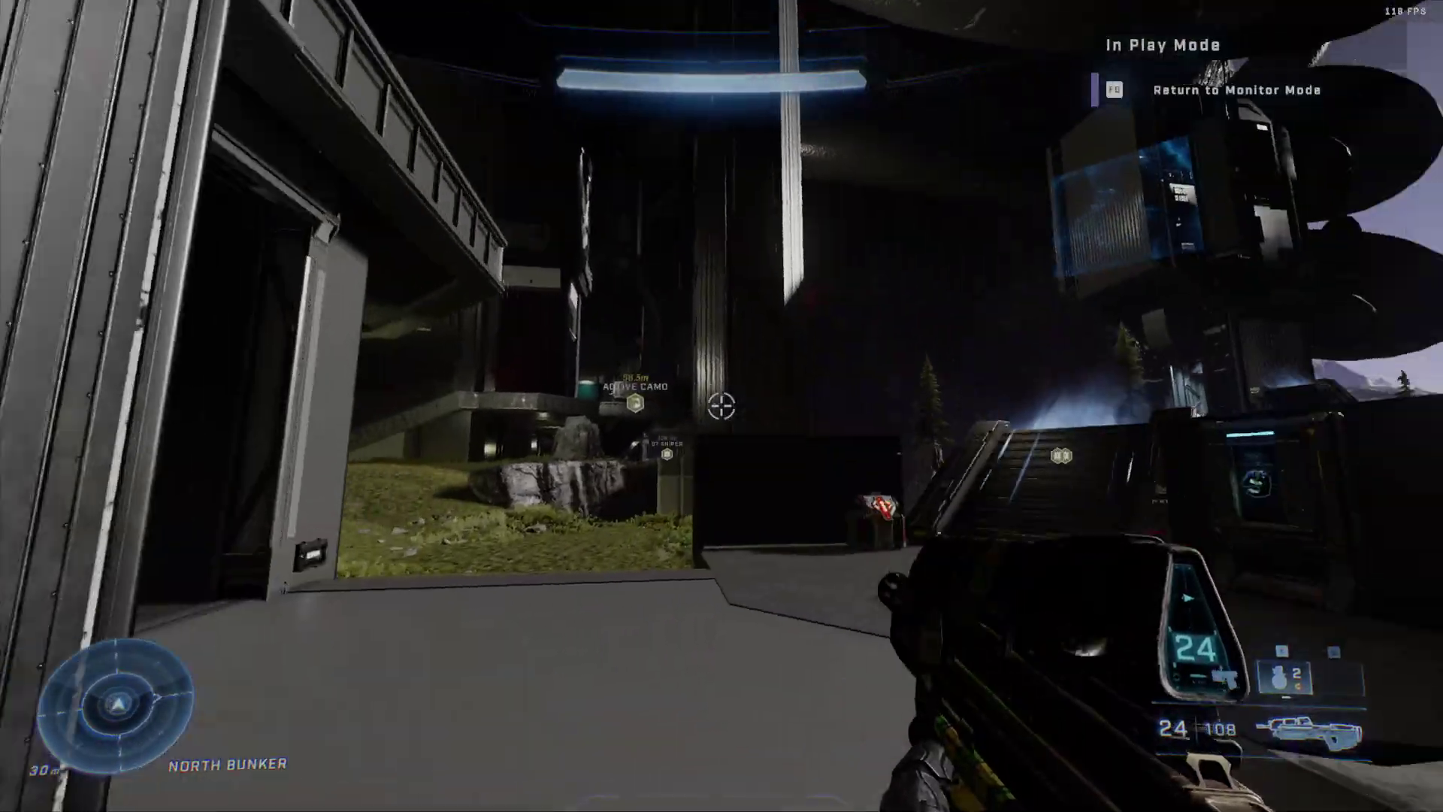
key(s)
key(w)
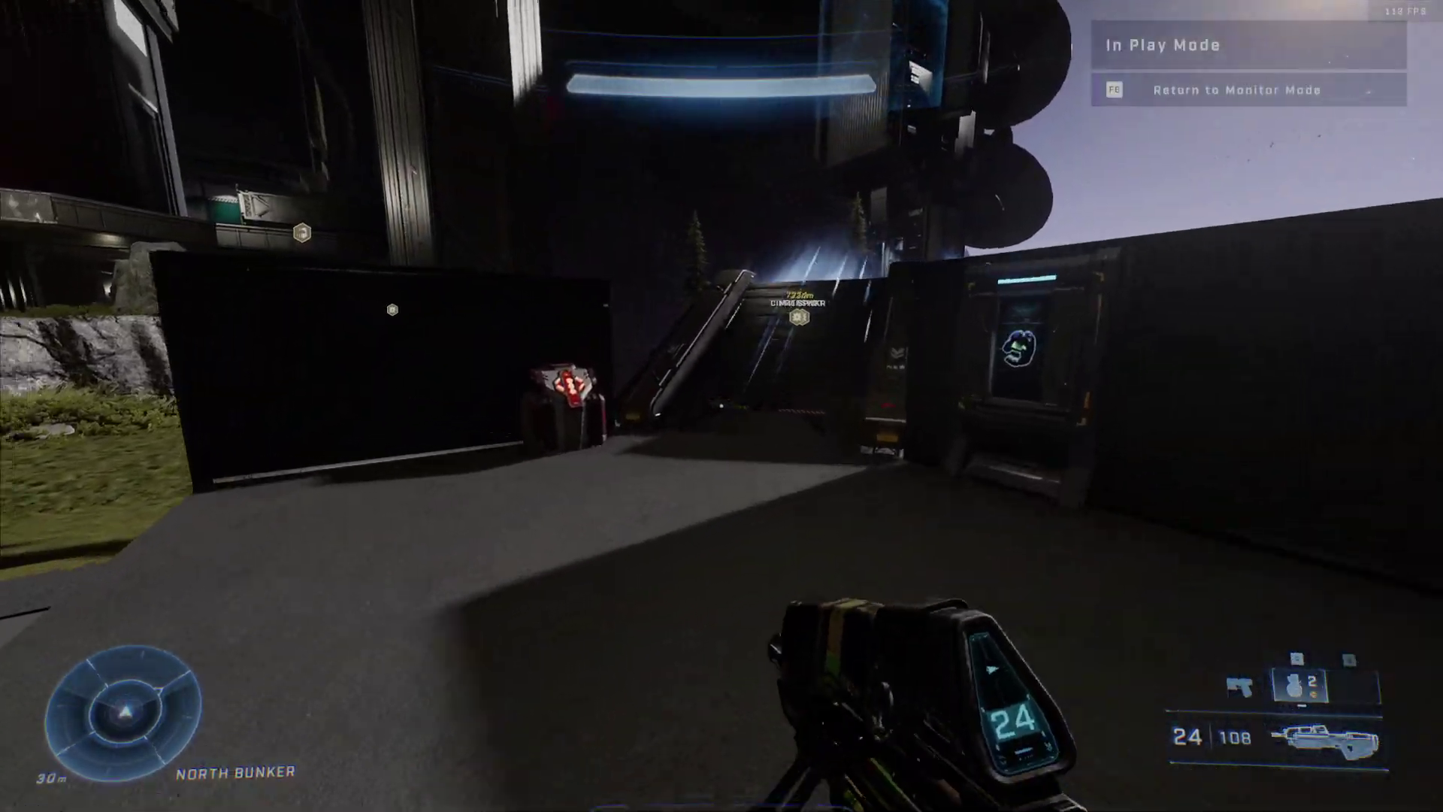
key(w)
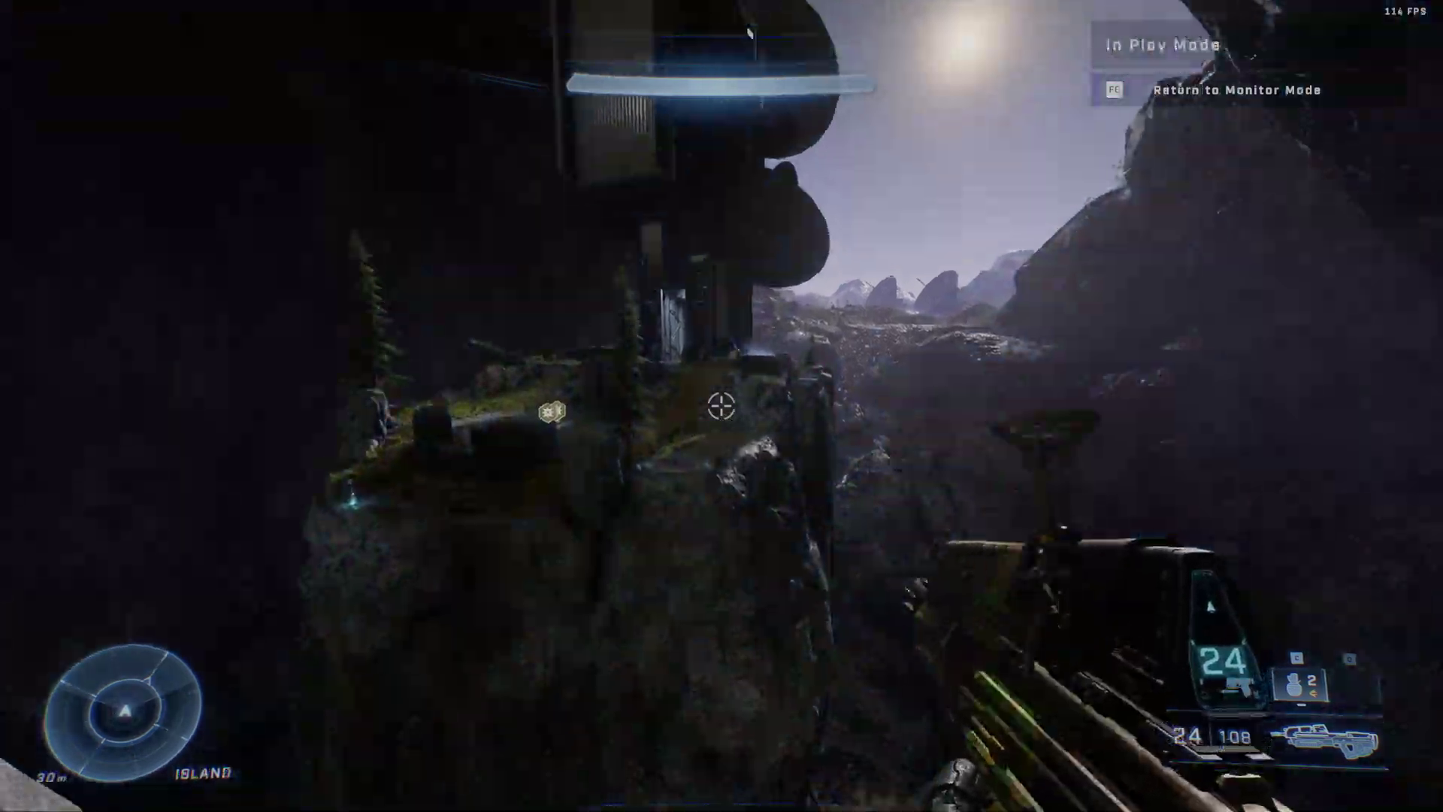
key(w)
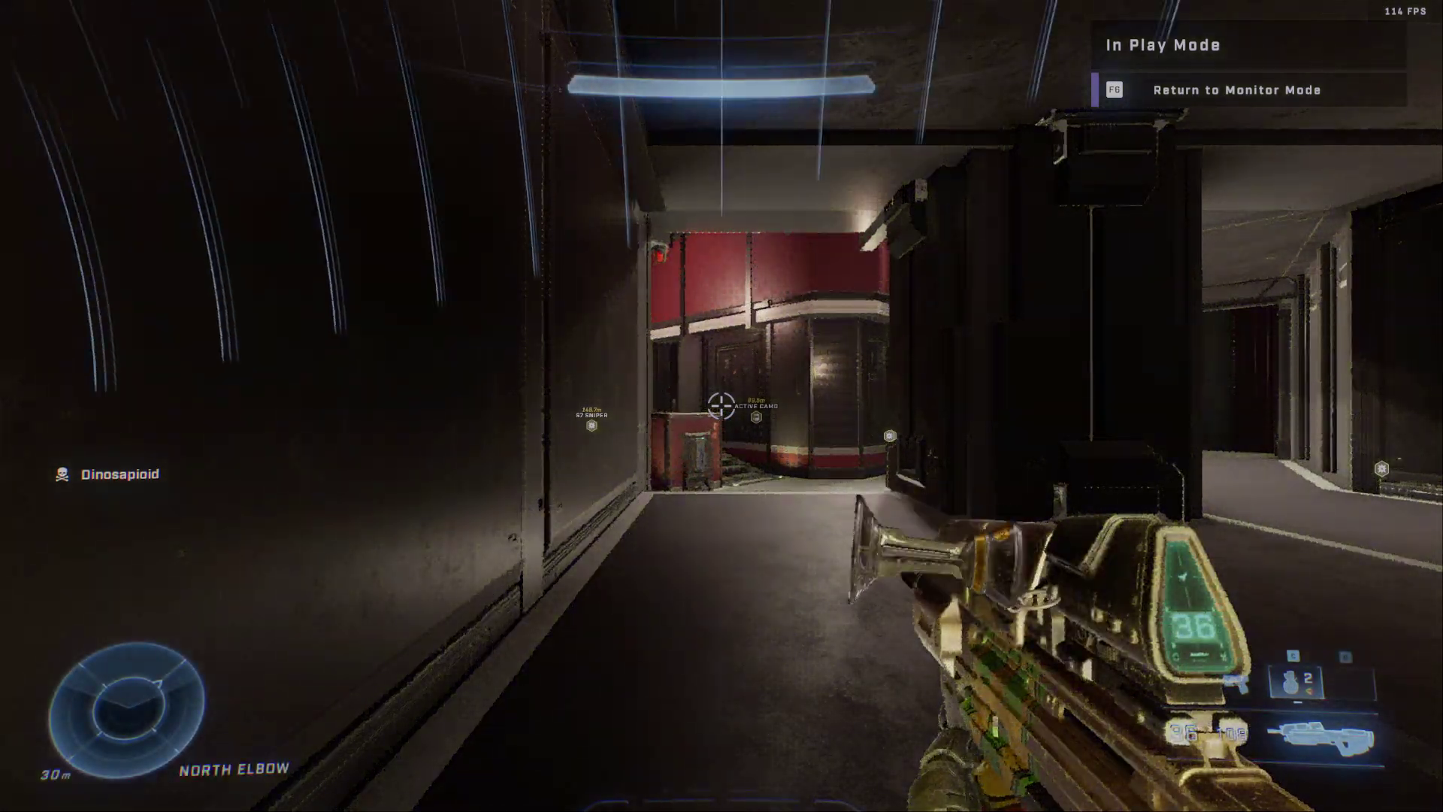
Step: Return to Monitor Mode and fly out to the open grassy ground beside the rock chunks
key(F6)
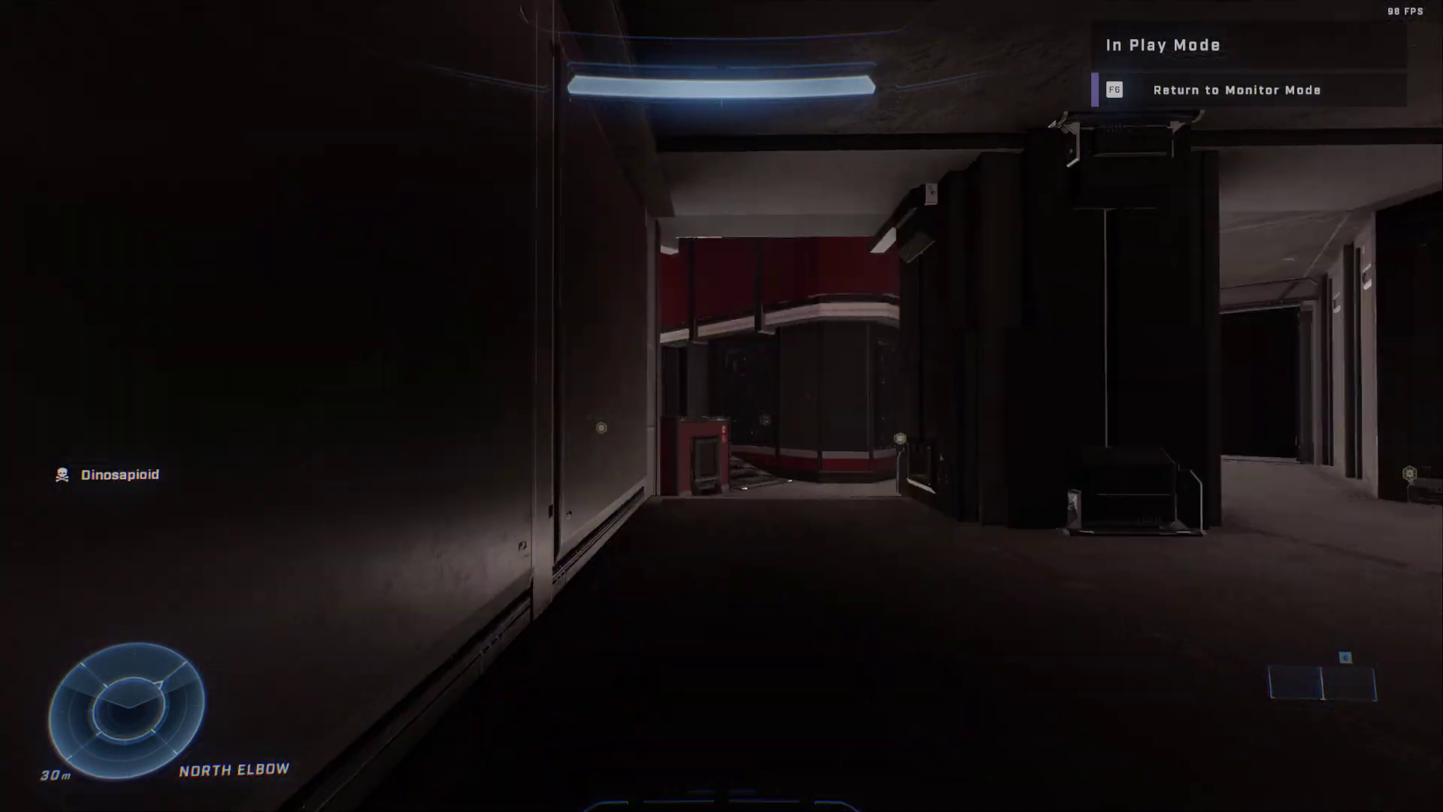
key(w)
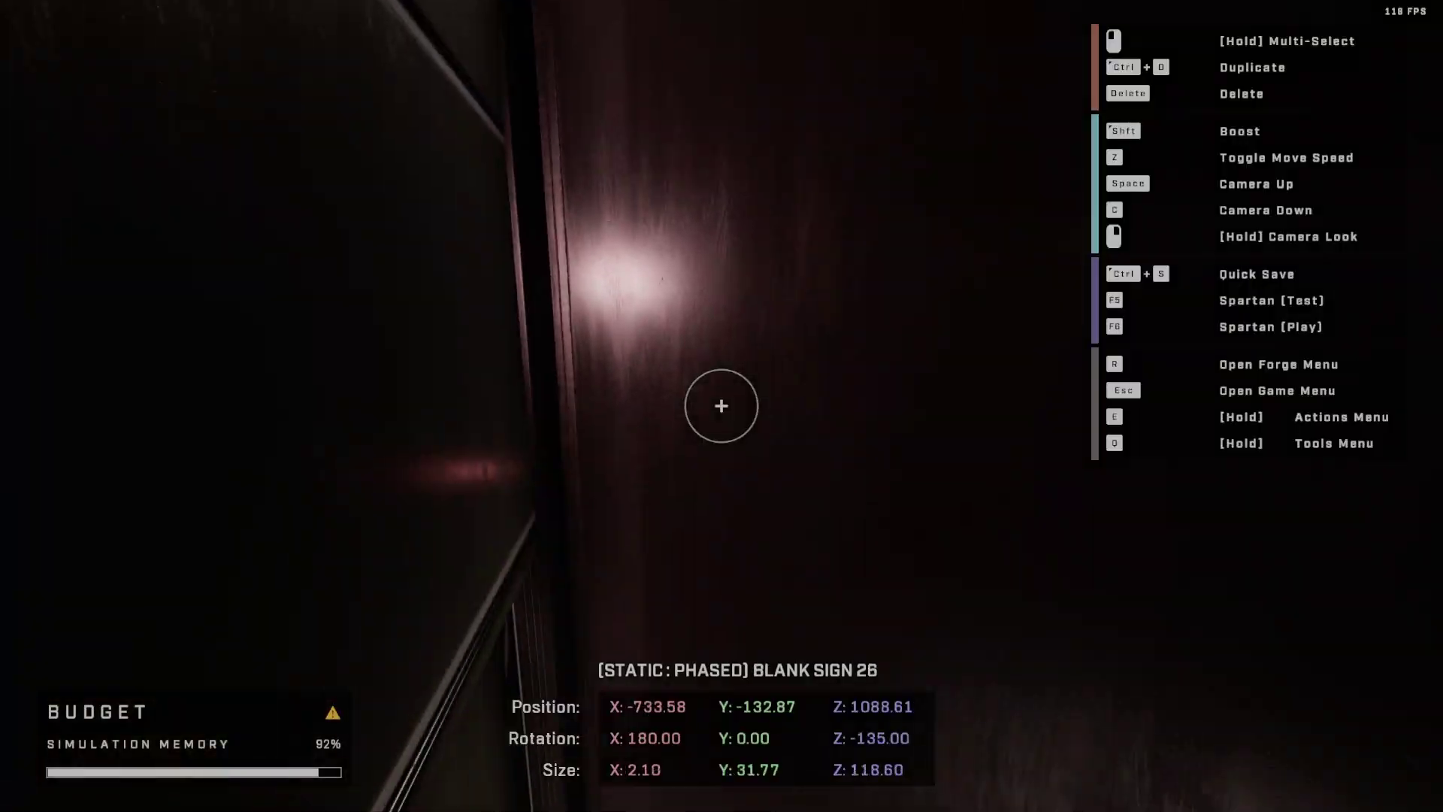
key(w)
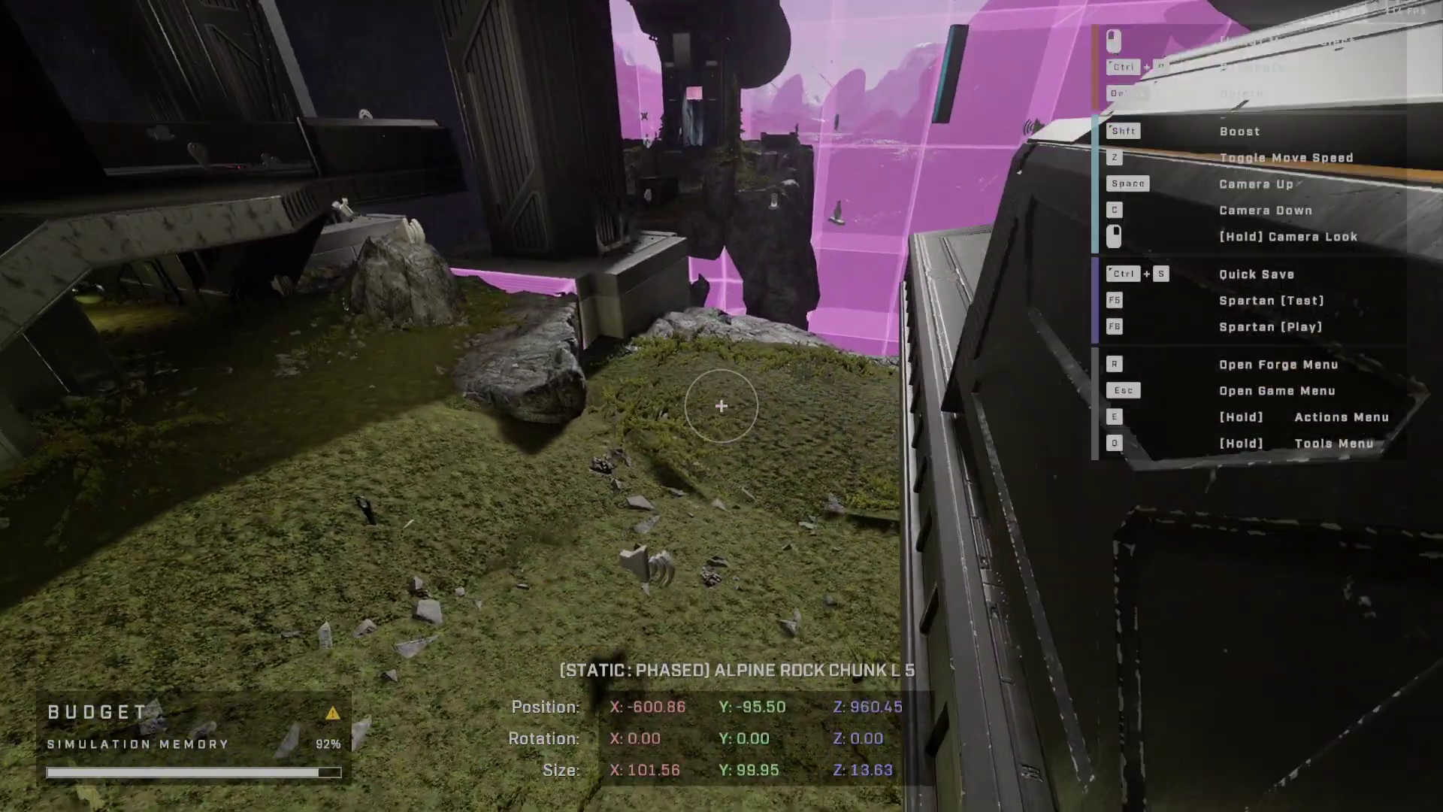
right_drag(721, 406, 629, 474)
key(w)
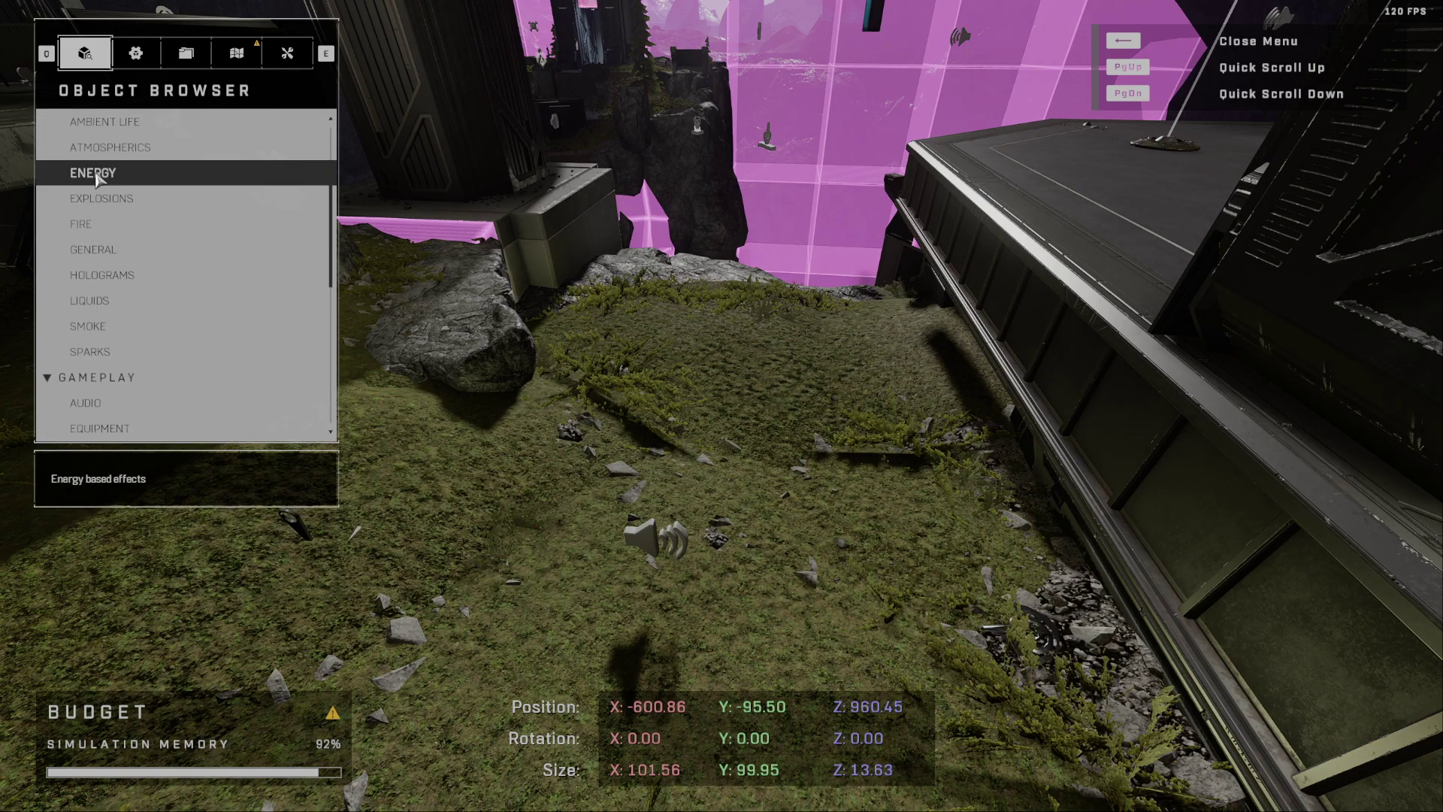
Step: Spawn an FX Electric Floor from the Sparks effects over the grass and snap it to the ground
click(96, 174)
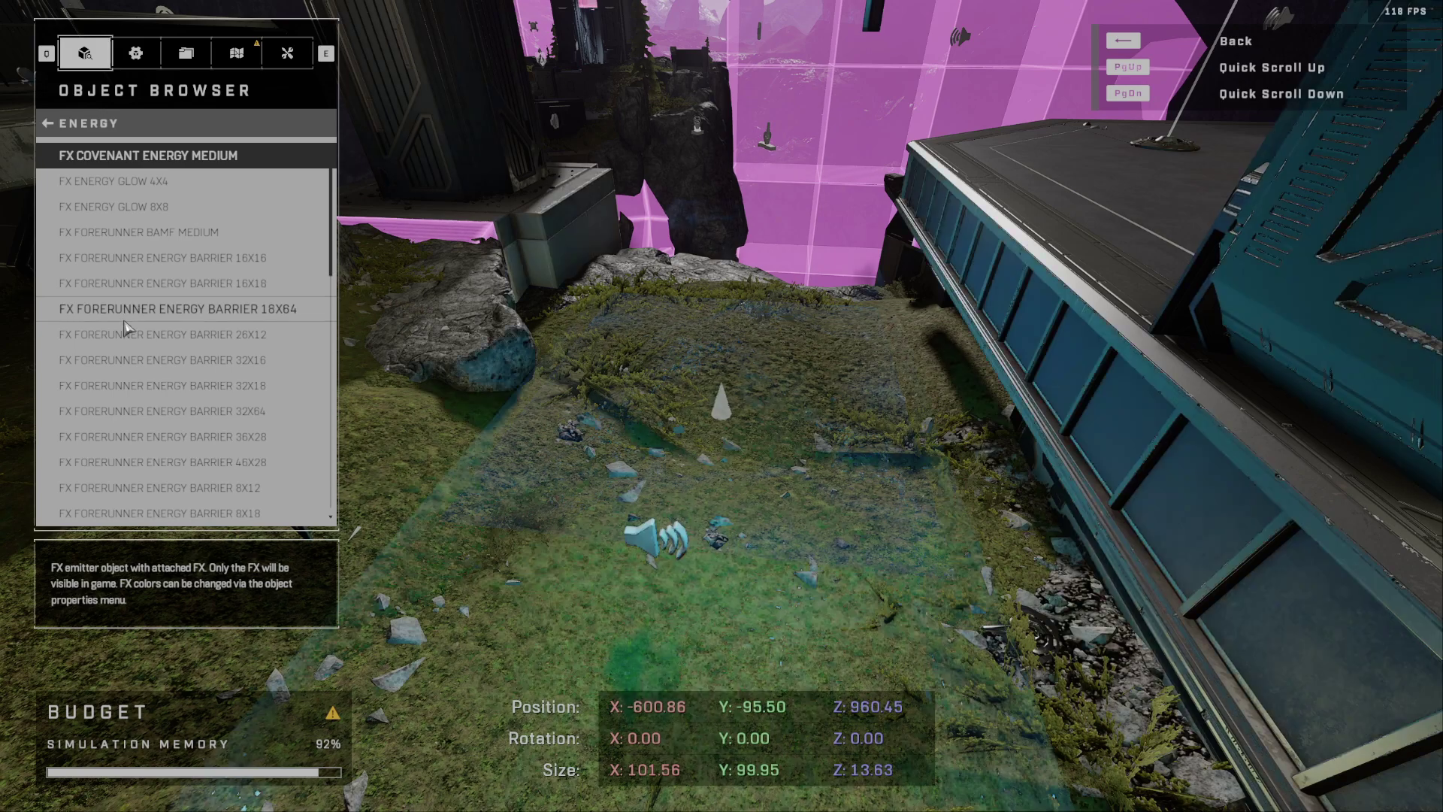
key(BackSpace)
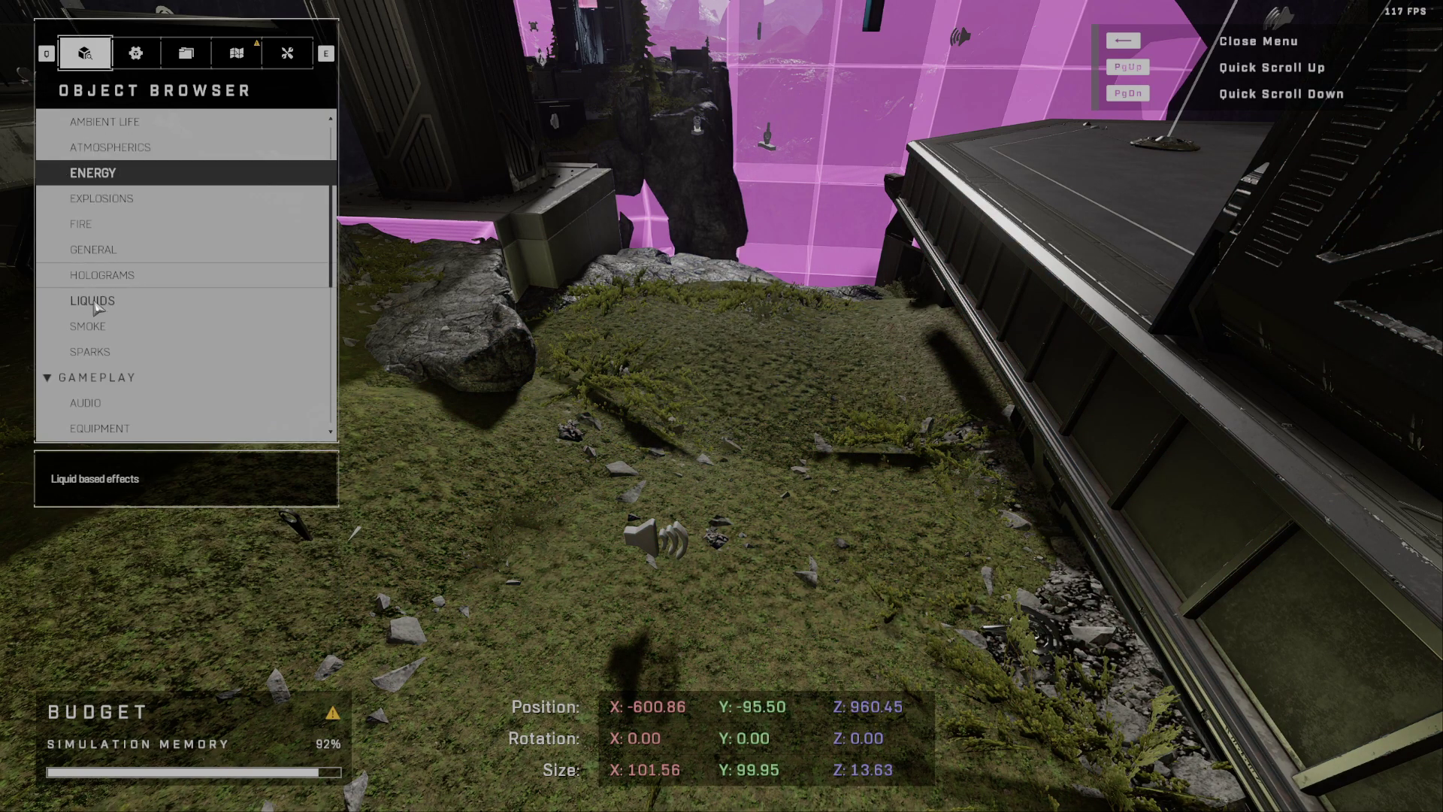
click(100, 352)
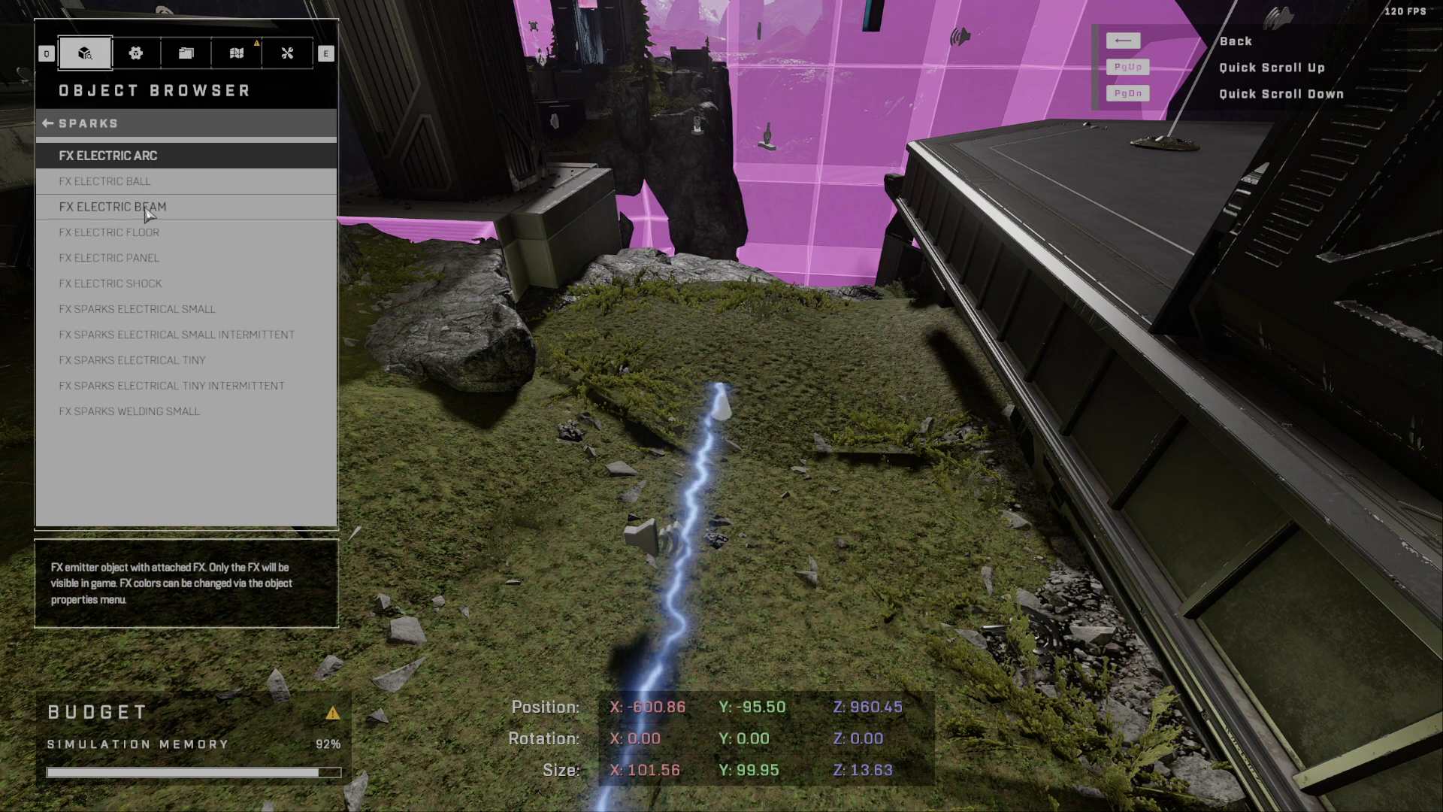
click(141, 232)
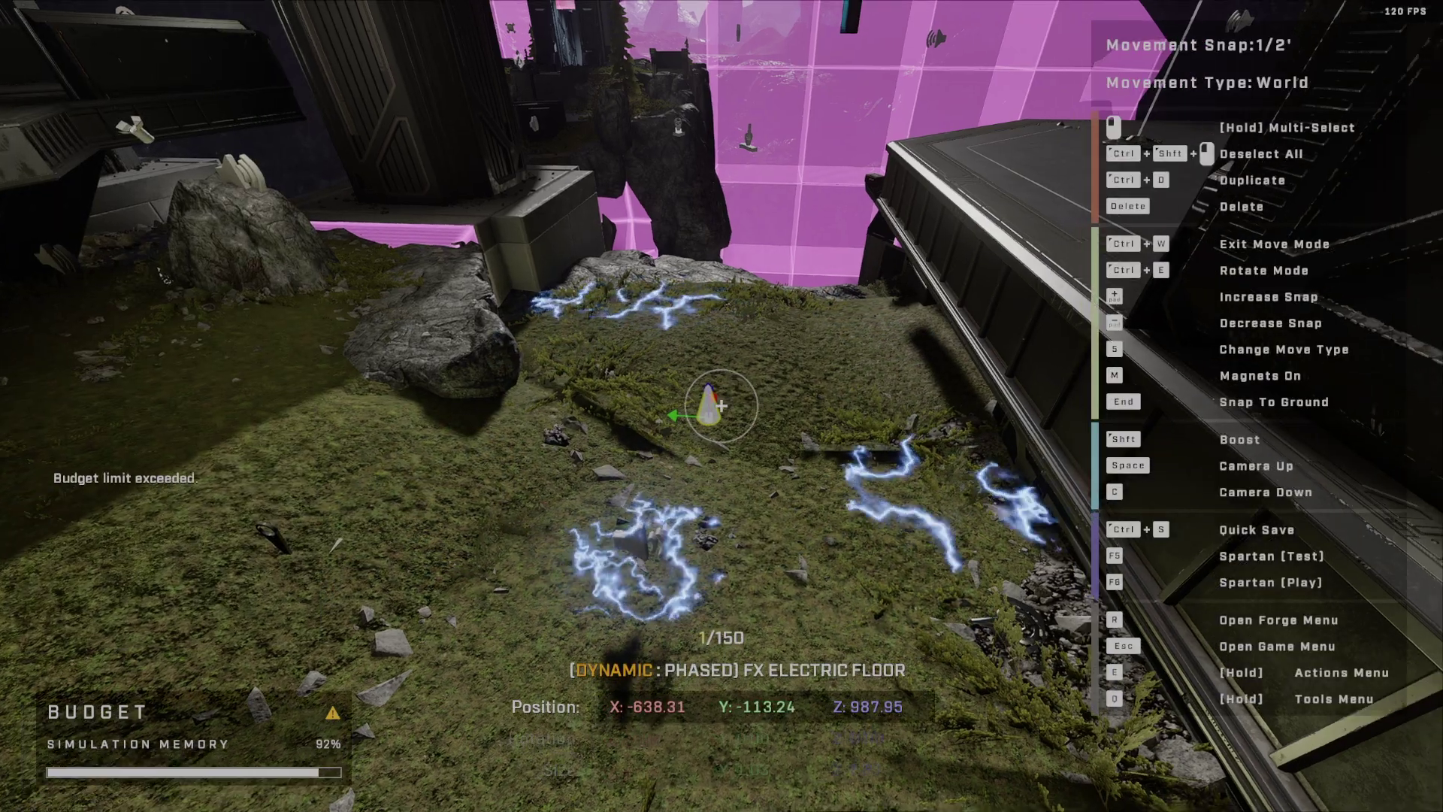
mouse_move(721, 406)
right_down()
mouse_move(567, 302)
mouse_move(722, 406)
mouse_move(651, 344)
right_up()
key(End)
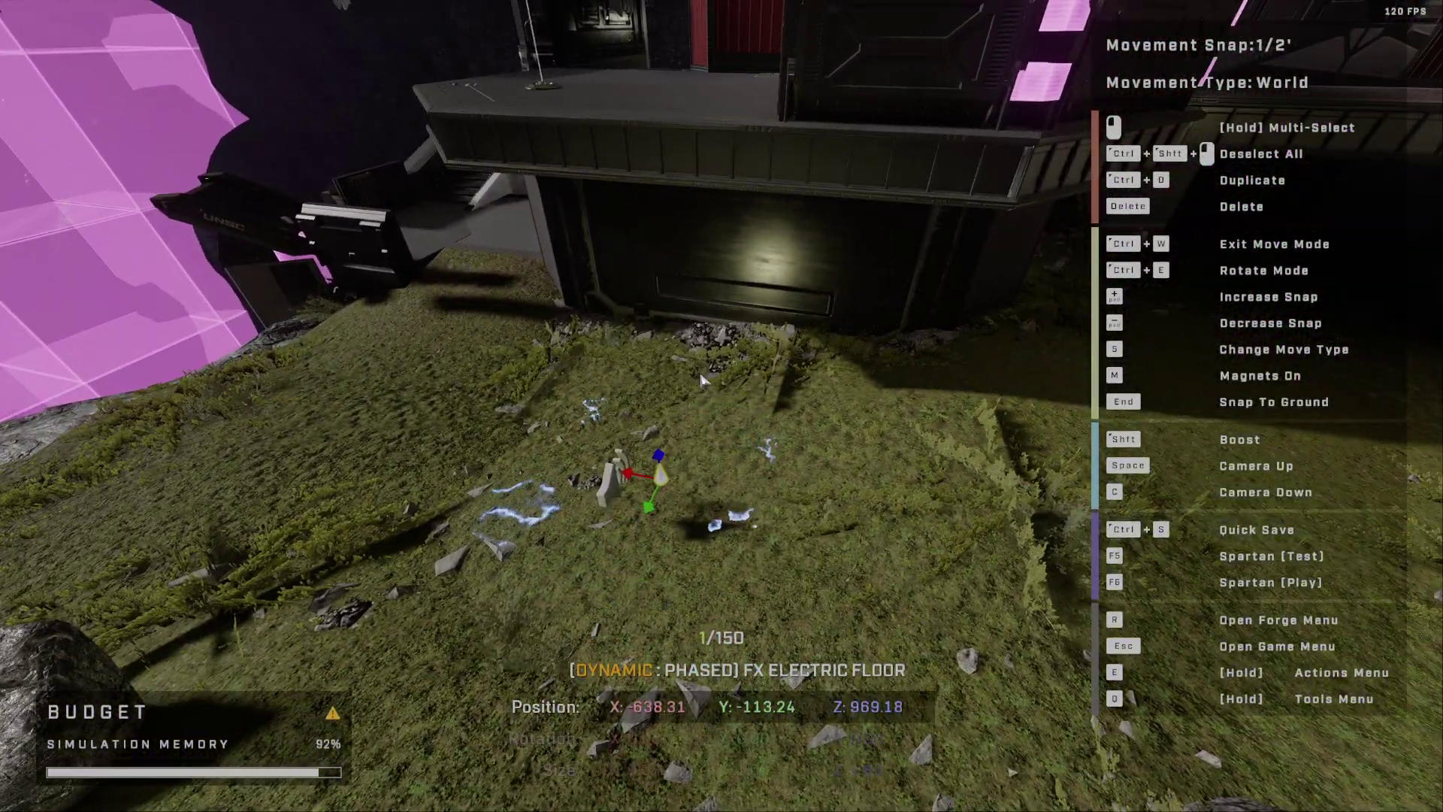